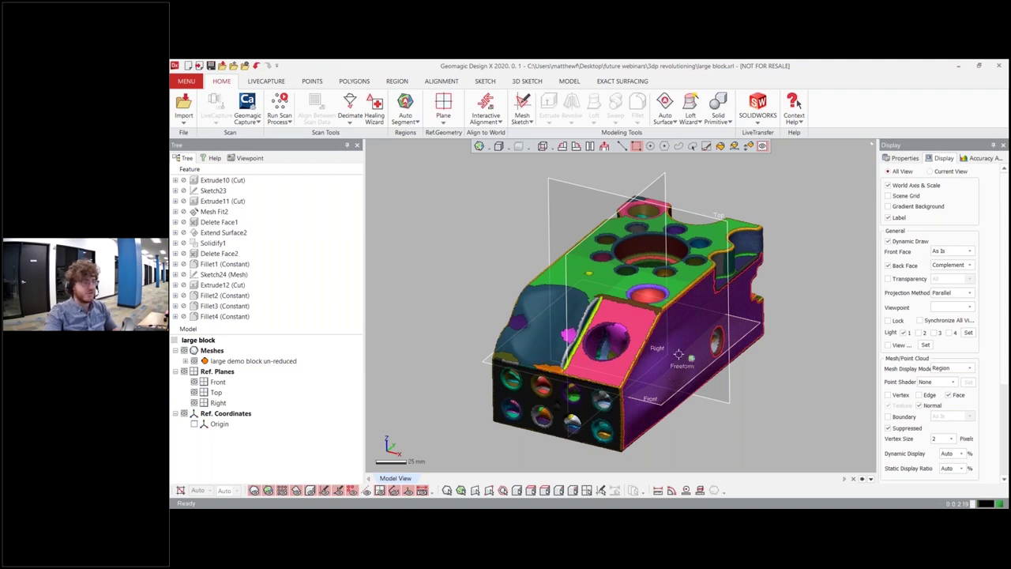
Start a sketch on the green top region and draw a rectangle around the outline of the block's top face
{"action": "left_click", "coordinate": [688, 278]}
{"action": "left_click", "coordinate": [485, 80]}
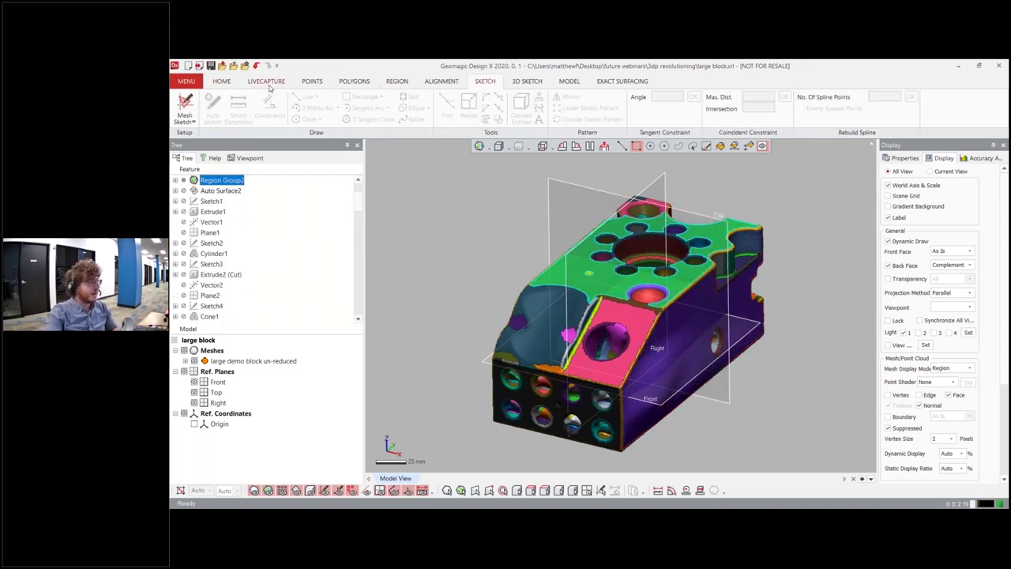
{"action": "left_click", "coordinate": [181, 122]}
{"action": "left_click", "coordinate": [199, 162]}
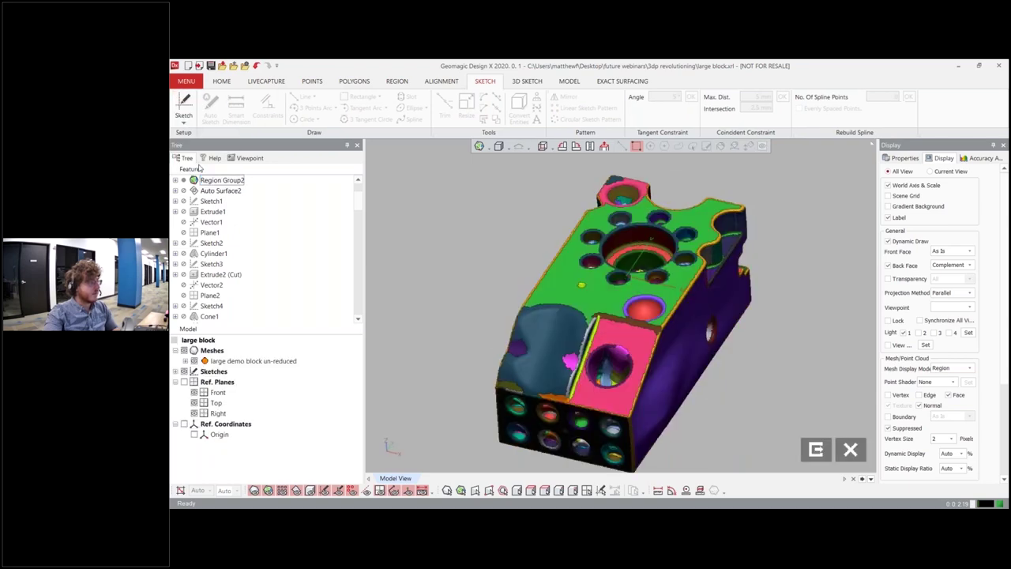
{"action": "left_click", "coordinate": [361, 96]}
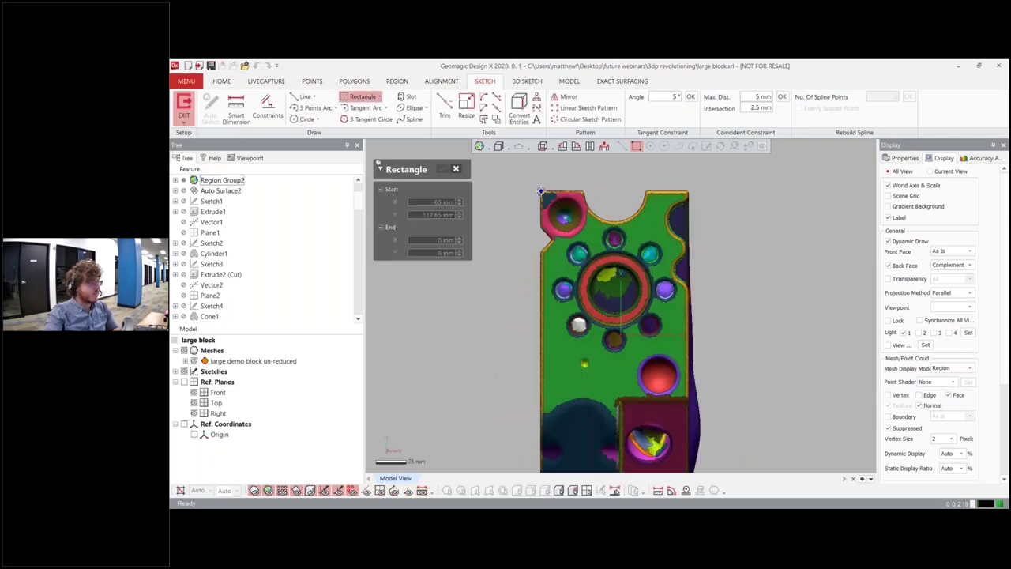
{"action": "left_click", "coordinate": [540, 191]}
{"action": "scroll", "coordinate": [679, 356], "scroll_direction": "down", "scroll_amount": 3}
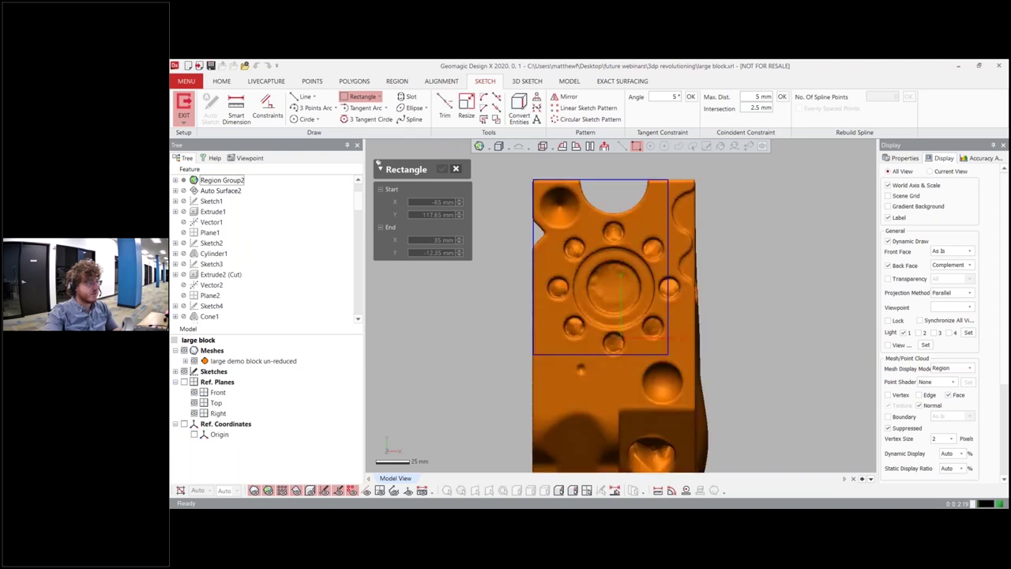
{"action": "left_click", "coordinate": [666, 417]}
{"action": "left_click", "coordinate": [443, 169]}
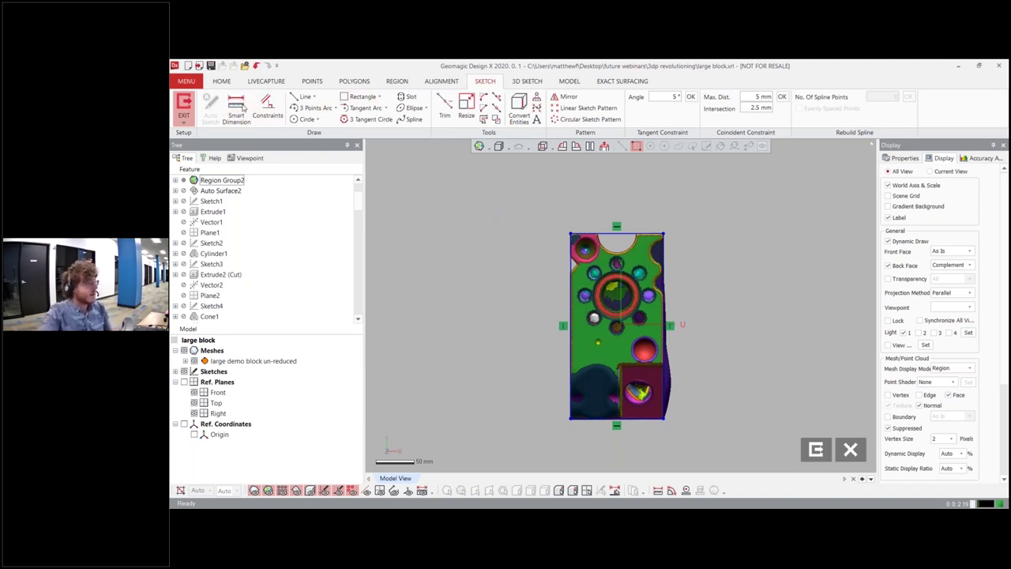
Dimension the rectangle's width and height, and finish the sketch
{"action": "left_click", "coordinate": [242, 107]}
{"action": "left_click", "coordinate": [628, 235]}
{"action": "left_click", "coordinate": [701, 200]}
{"action": "left_click", "coordinate": [570, 317]}
{"action": "left_click", "coordinate": [533, 289]}
{"action": "left_click", "coordinate": [473, 168]}
{"action": "left_click", "coordinate": [183, 105]}
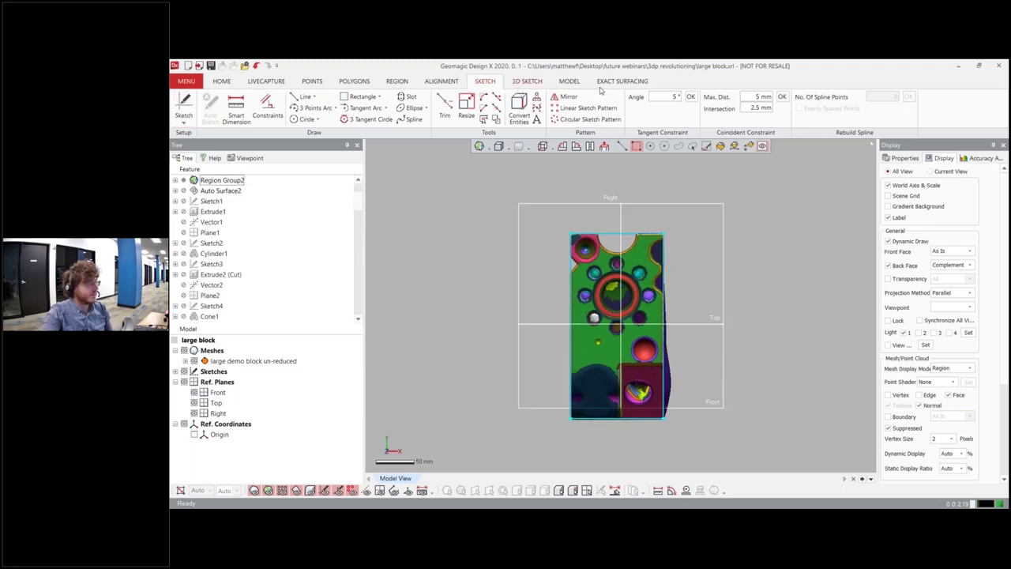
Extrude the rectangle as a solid about 100 mm downward through the scanned block
{"action": "left_click", "coordinate": [569, 81]}
{"action": "left_click", "coordinate": [184, 104]}
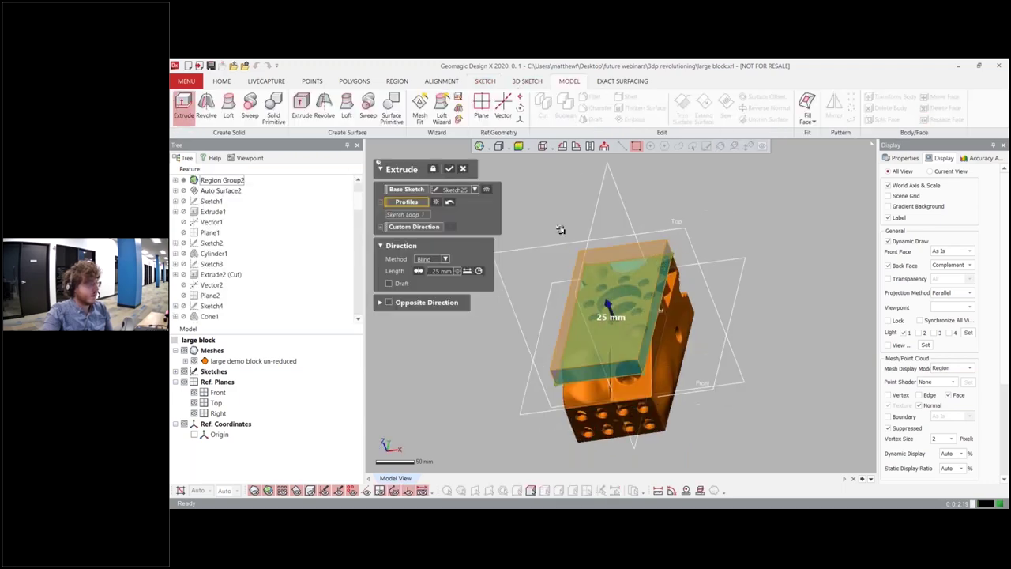
{"action": "right_click_drag", "start_coordinate": [560, 230], "coordinate": [583, 196]}
{"action": "left_click_drag", "start_coordinate": [609, 293], "coordinate": [621, 382]}
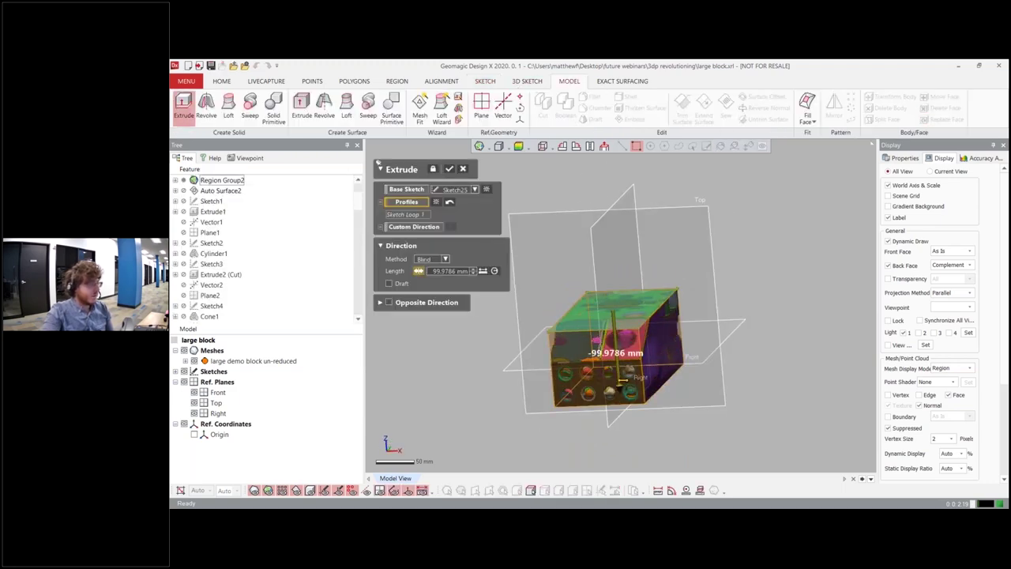
{"action": "left_click", "coordinate": [449, 168]}
Set up a planar mesh sketch on the solid's top face, with the section polyline offset 2.5 mm down into the block
{"action": "right_click_drag", "start_coordinate": [746, 262], "coordinate": [653, 294]}
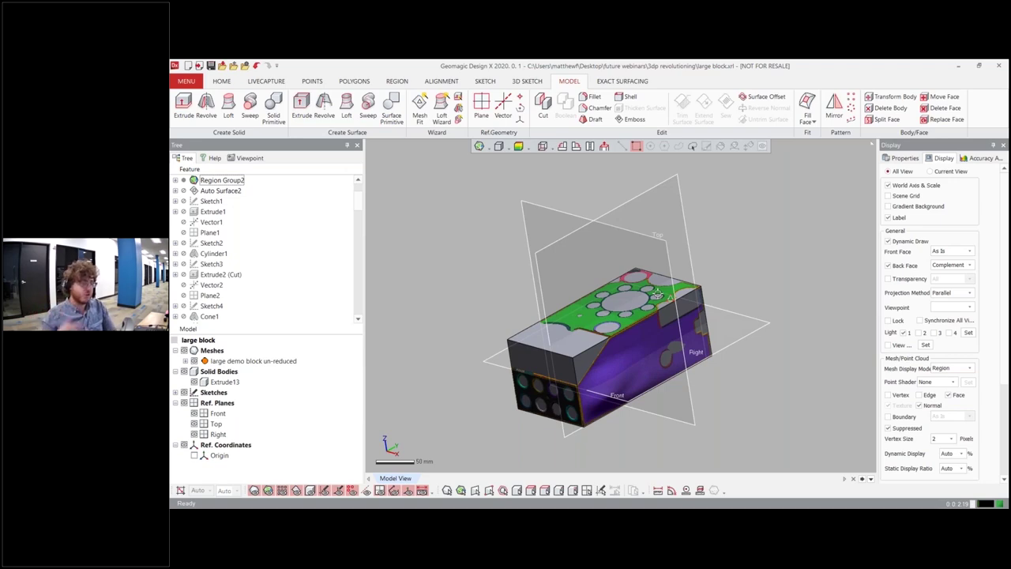
{"action": "scroll", "coordinate": [657, 294], "scroll_direction": "up", "scroll_amount": 5}
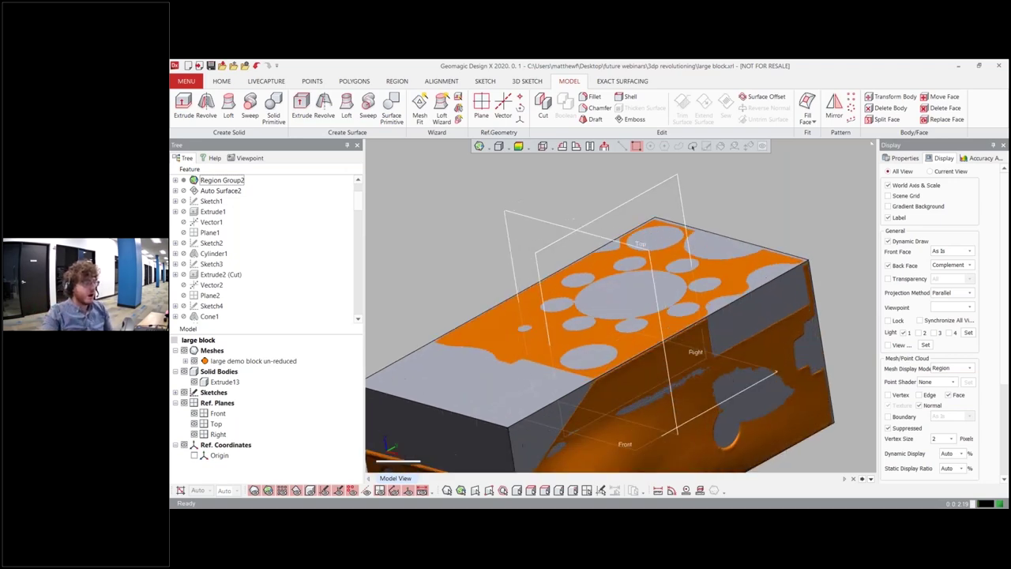
{"action": "right_click_drag", "start_coordinate": [424, 253], "coordinate": [704, 270]}
{"action": "scroll", "coordinate": [704, 271], "scroll_direction": "down", "scroll_amount": 2}
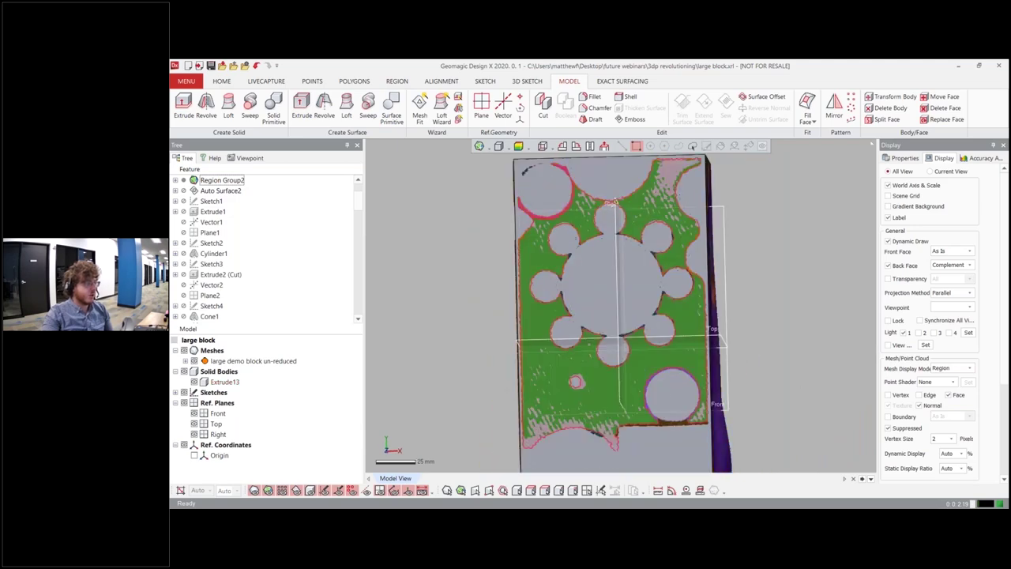
{"action": "left_click", "coordinate": [603, 146]}
{"action": "left_click", "coordinate": [589, 280]}
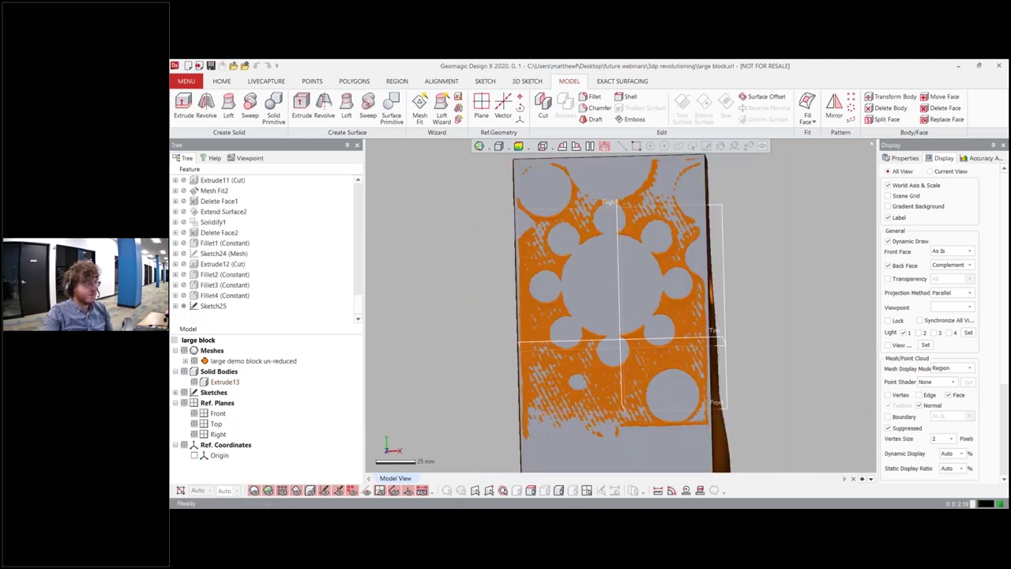
{"action": "left_click", "coordinate": [588, 281]}
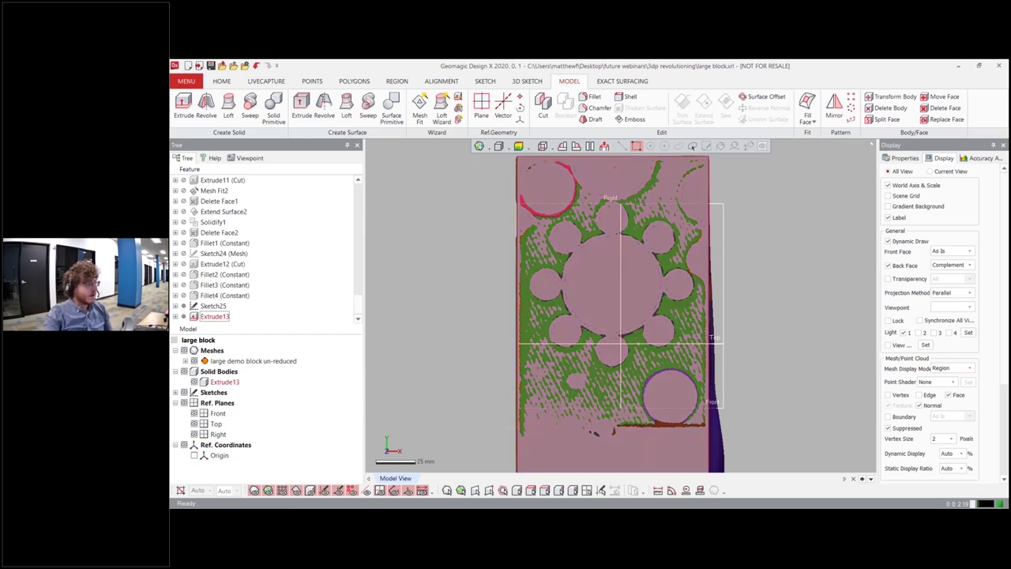
{"action": "left_click", "coordinate": [485, 81]}
{"action": "left_click", "coordinate": [189, 122]}
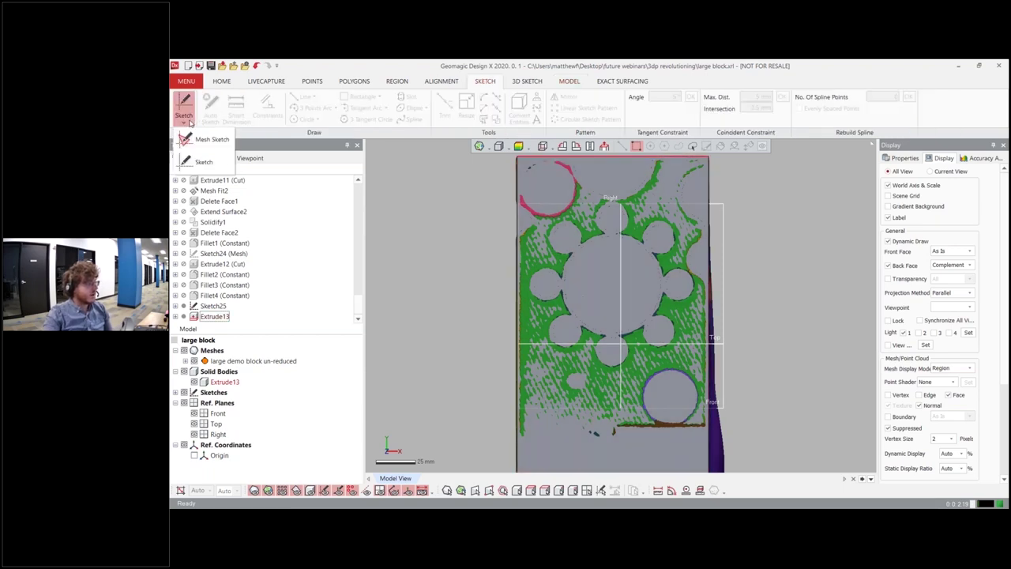
{"action": "left_click", "coordinate": [204, 140]}
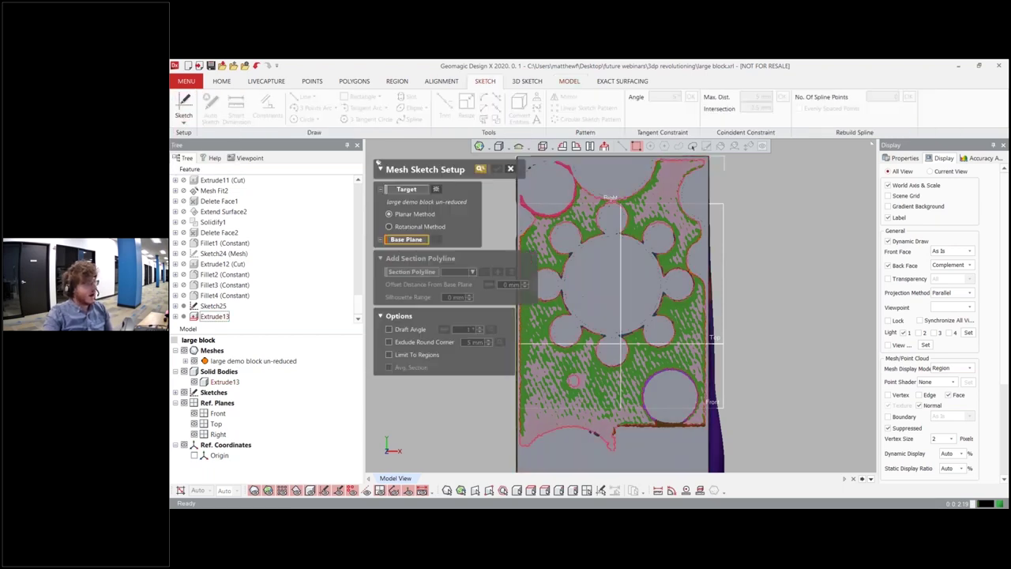
{"action": "left_click", "coordinate": [588, 173]}
{"action": "right_click_drag", "start_coordinate": [573, 312], "coordinate": [618, 254]}
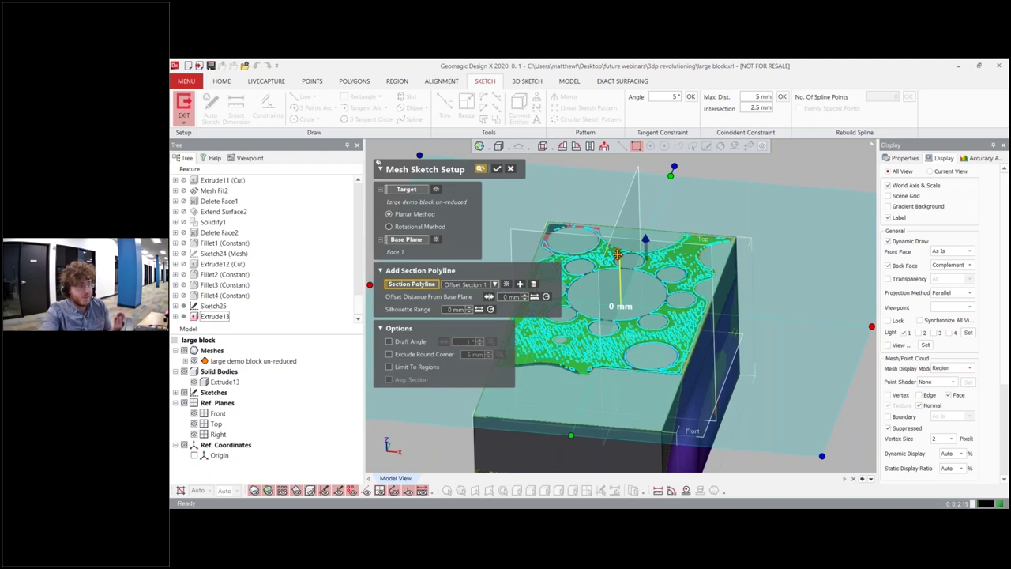
{"action": "left_click_drag", "start_coordinate": [618, 254], "coordinate": [619, 260]}
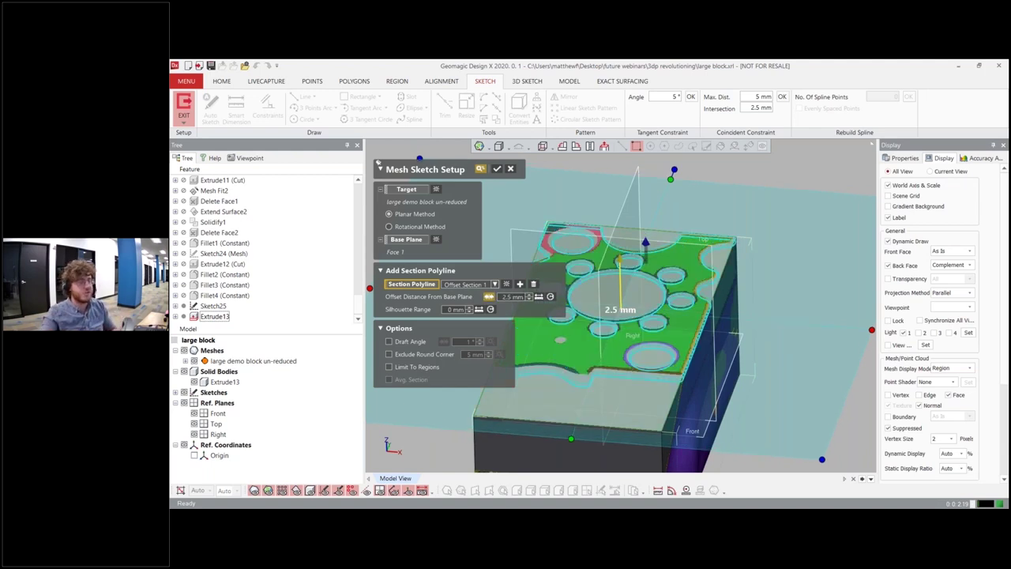
{"action": "left_click", "coordinate": [500, 169]}
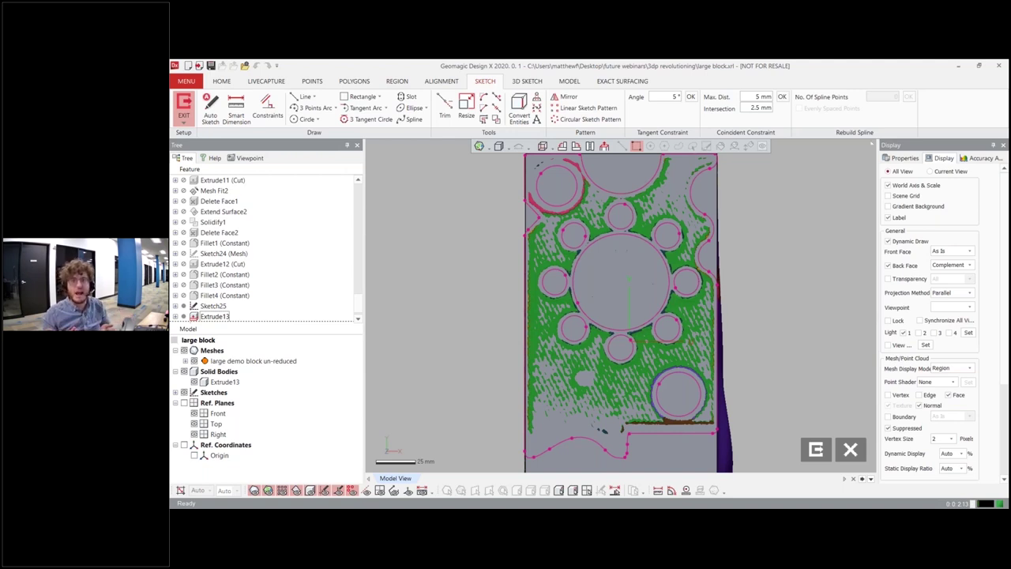
Fit circles of about 30.1 mm and 7.9 mm radius to the central bore's polyline and the small hole directly above it
{"action": "left_click", "coordinate": [305, 119]}
{"action": "left_click", "coordinate": [644, 240]}
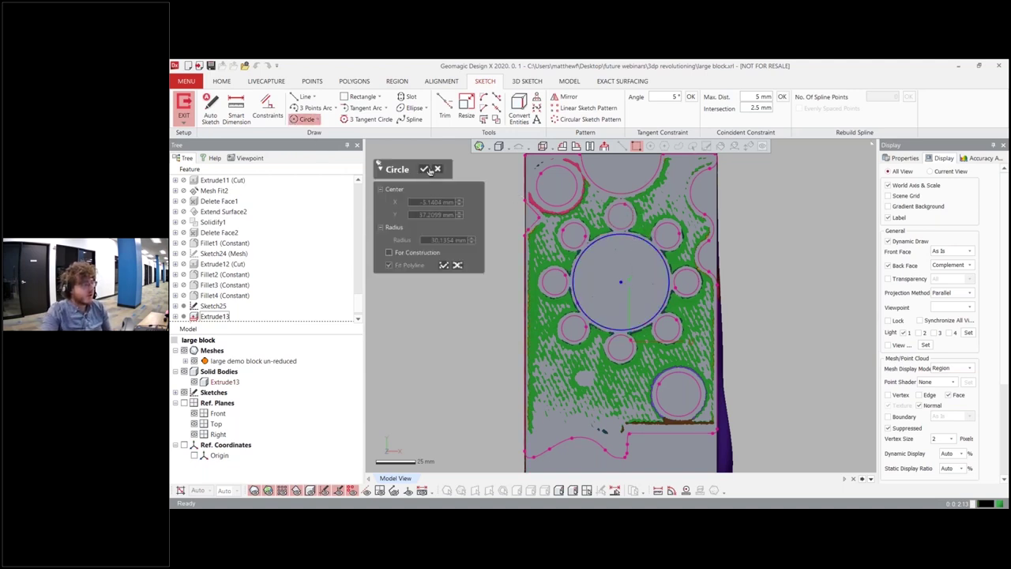
{"action": "left_click", "coordinate": [424, 170]}
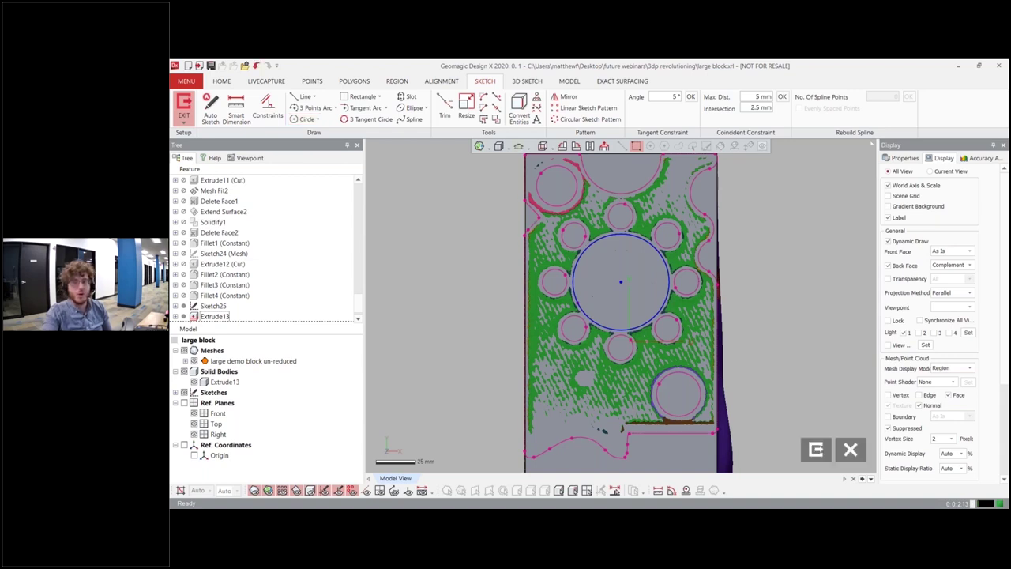
{"action": "left_click", "coordinate": [305, 119]}
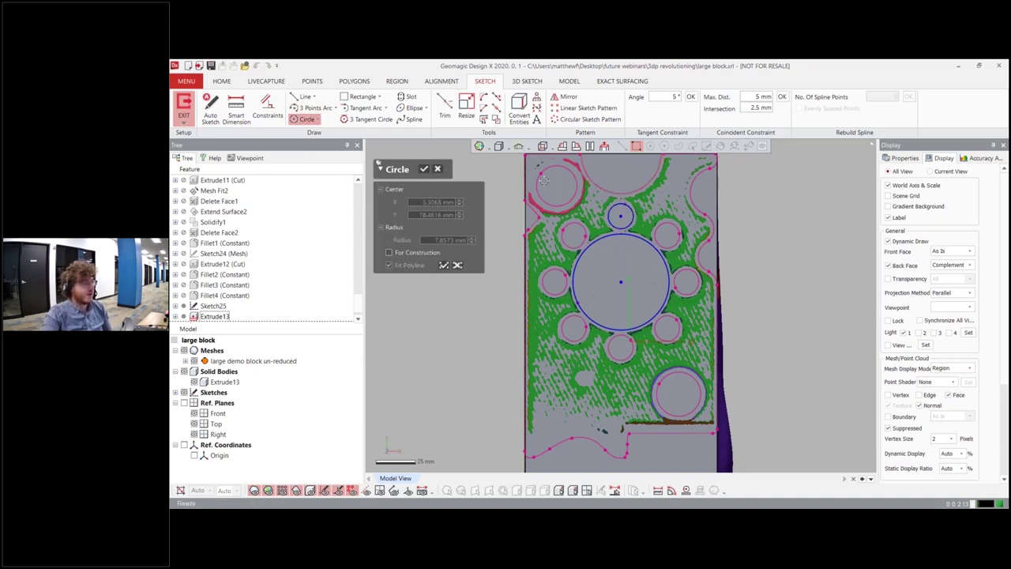
{"action": "left_click", "coordinate": [424, 169]}
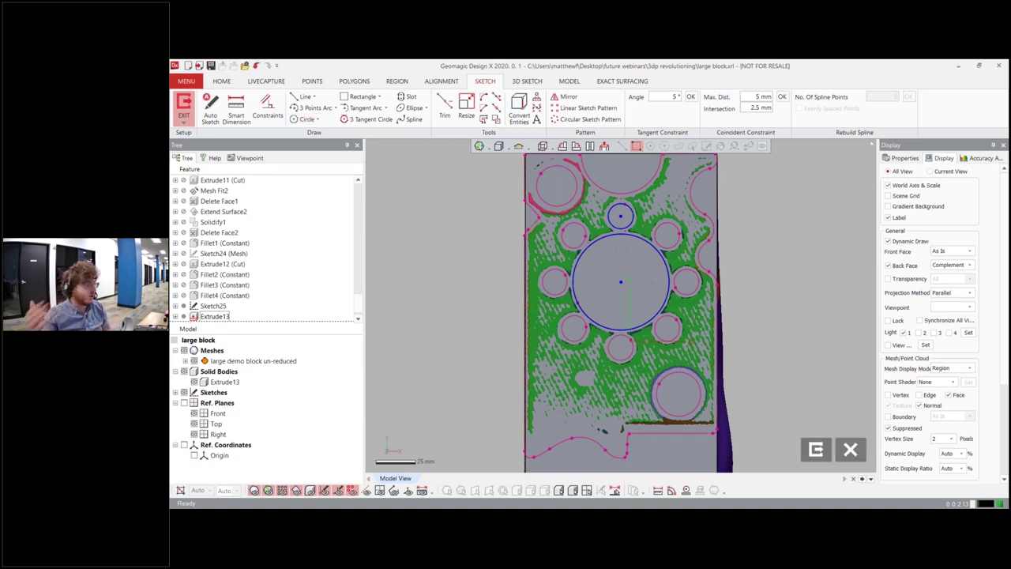
Hide the solid body, dimension the radii of both circles, and set the small circle's radius to 8 mm
{"action": "left_click", "coordinate": [194, 382]}
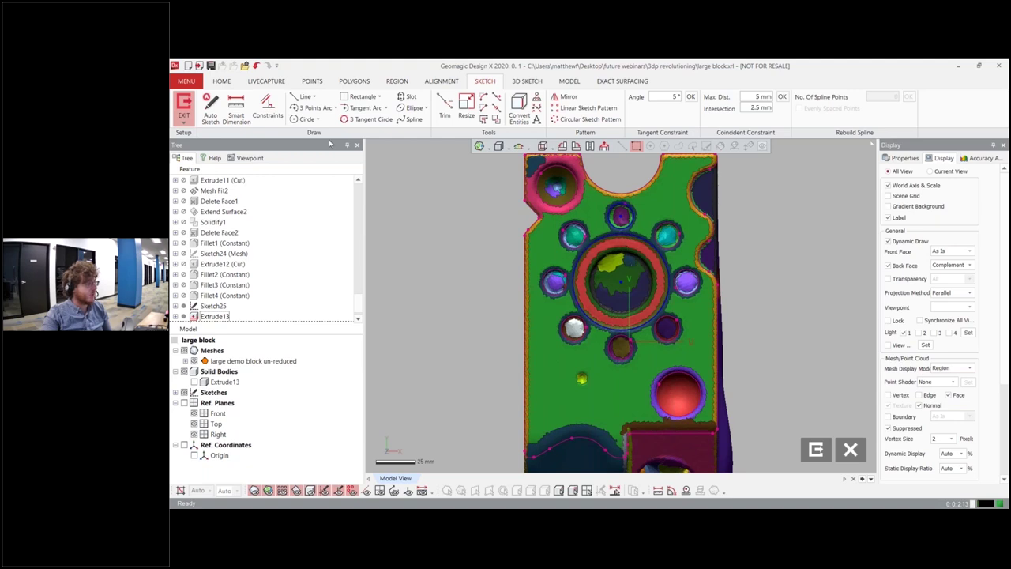
{"action": "left_click", "coordinate": [235, 111]}
{"action": "left_click", "coordinate": [814, 288]}
{"action": "left_click", "coordinate": [630, 208]}
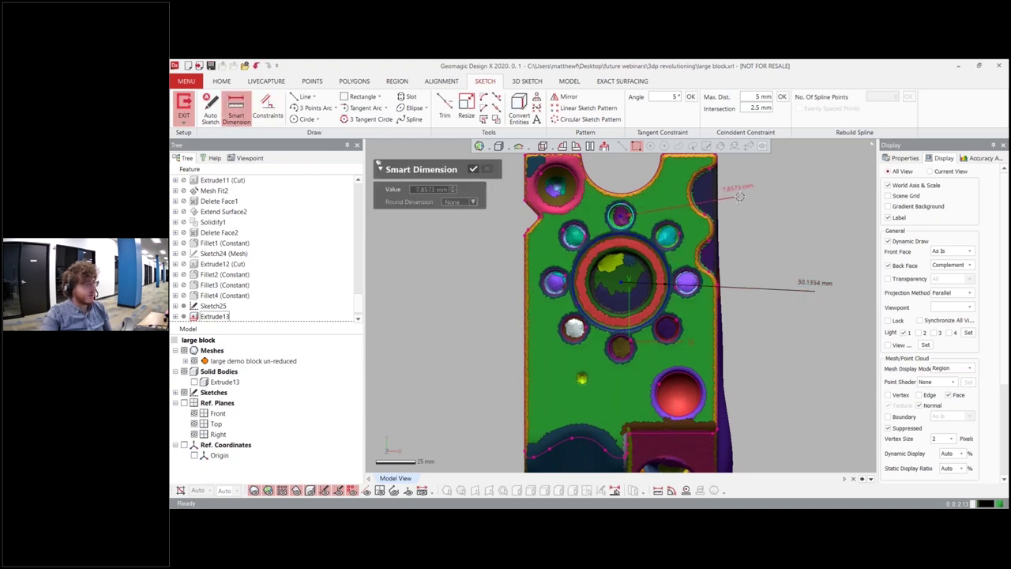
{"action": "left_click", "coordinate": [752, 190]}
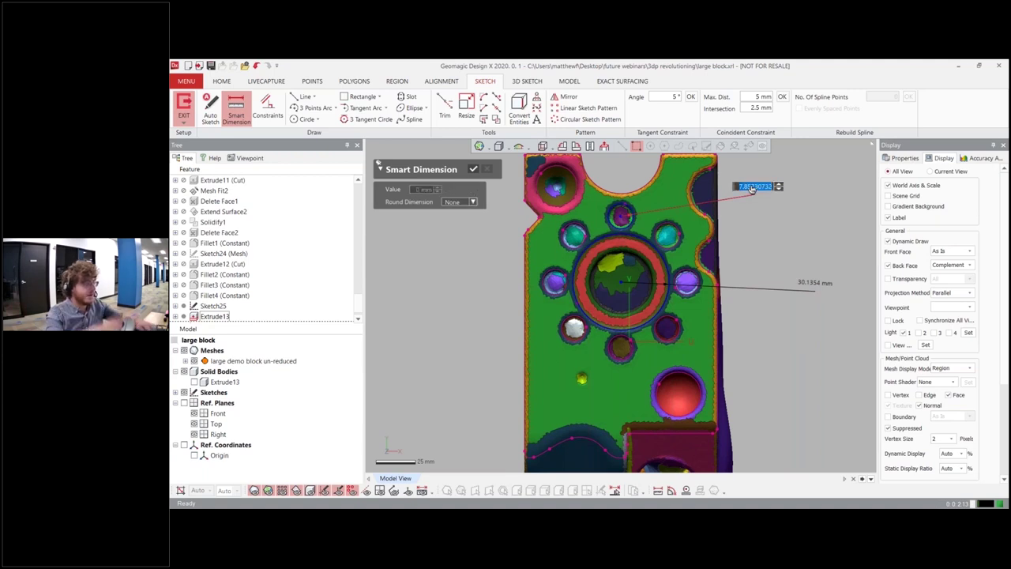
{"action": "type", "text": "8"}
{"action": "key", "text": "Return"}
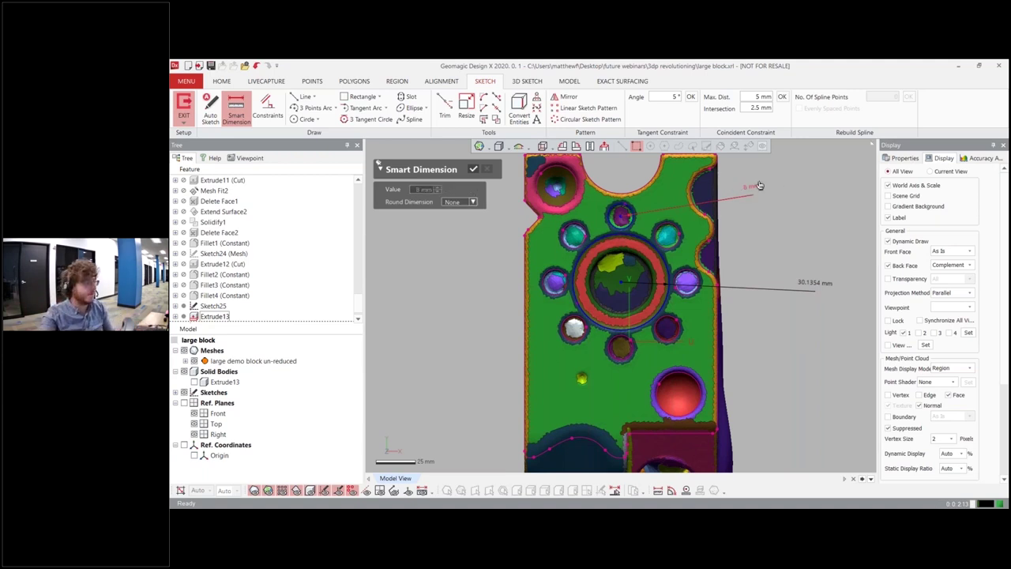
{"action": "left_click", "coordinate": [473, 170]}
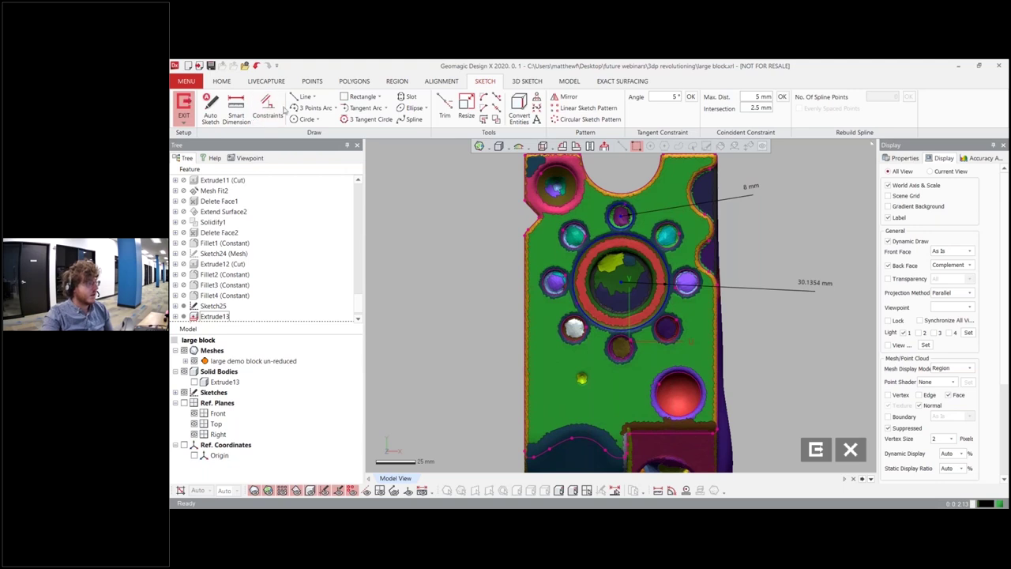
Pattern the small circle around the central bore's centre with 8 instances over 360°
{"action": "left_click", "coordinate": [587, 119]}
{"action": "left_click", "coordinate": [632, 215]}
{"action": "left_click", "coordinate": [634, 216]}
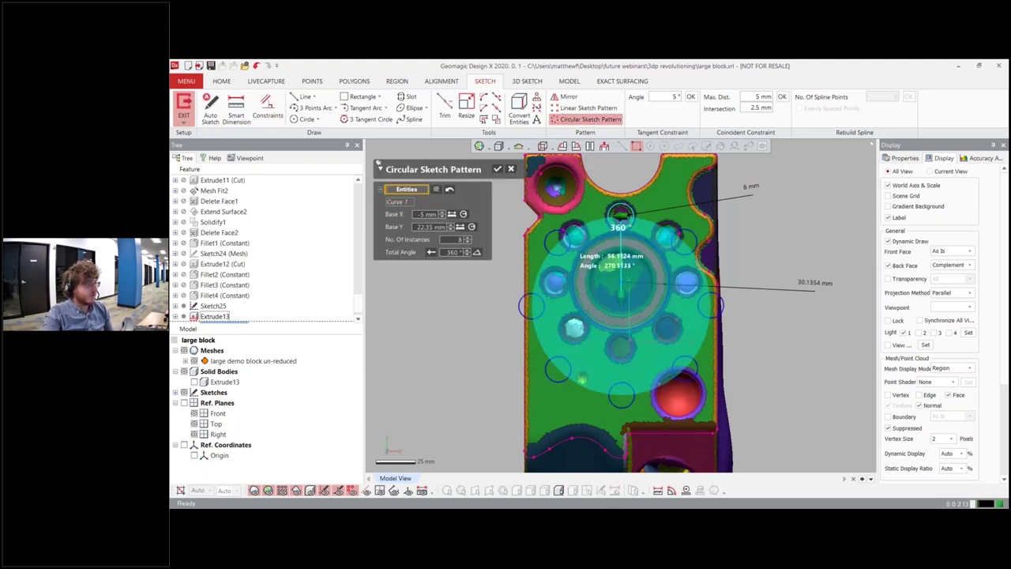
{"action": "left_click", "coordinate": [621, 282]}
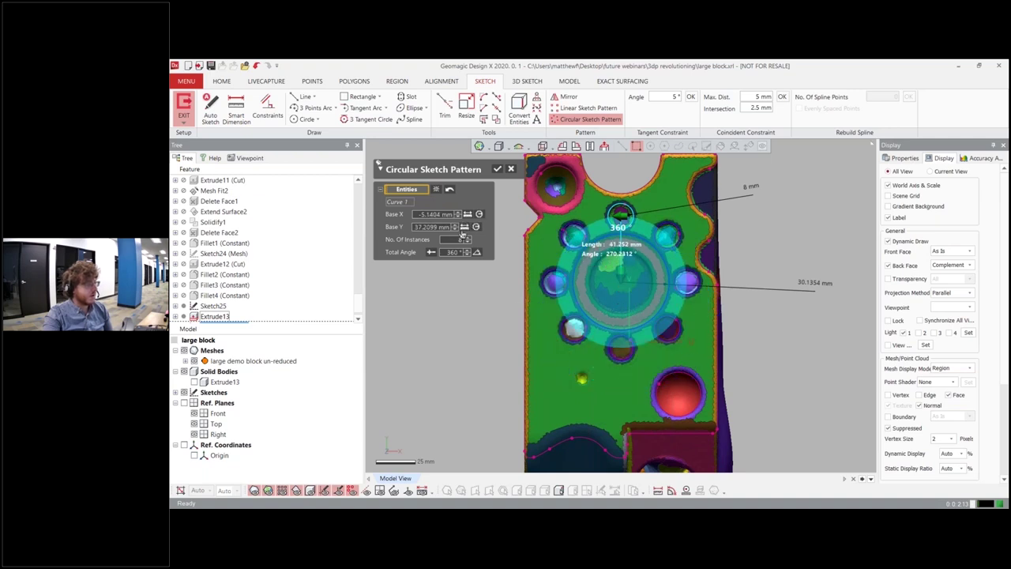
{"action": "left_click", "coordinate": [499, 171]}
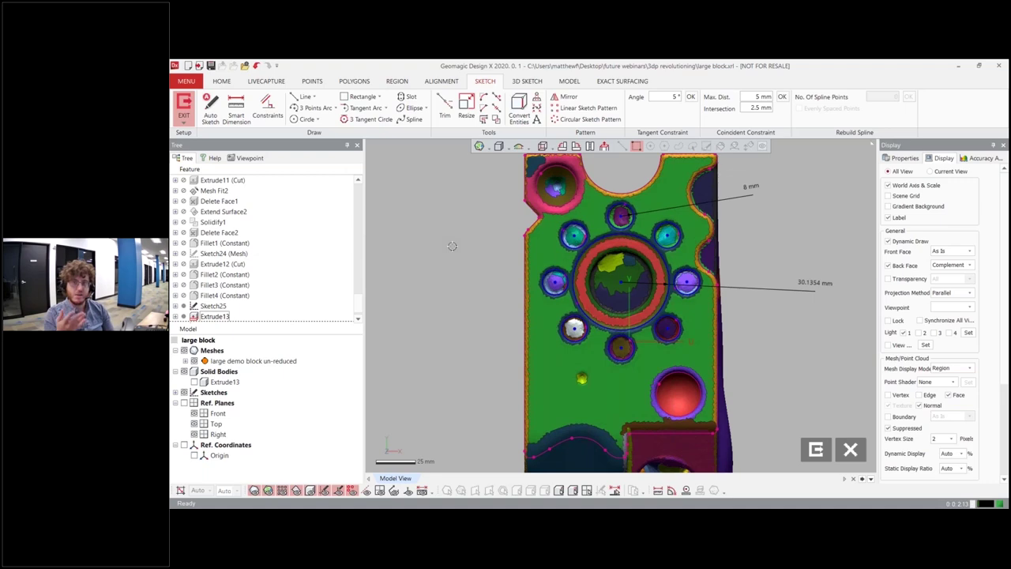
Finish the sketch and extrude the circles 10 mm downward as a cut into the solid block
{"action": "left_click", "coordinate": [183, 104]}
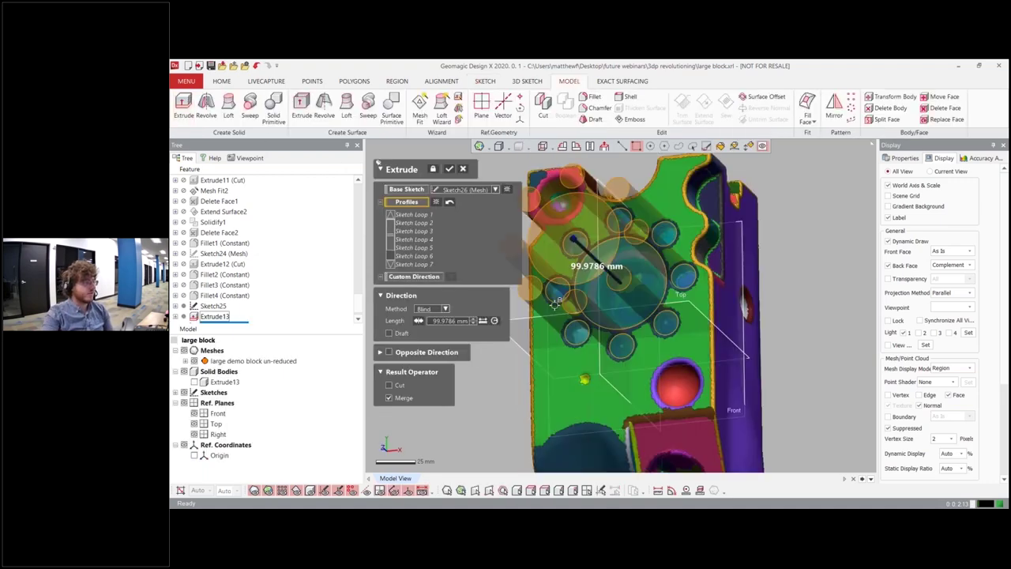
{"action": "right_click_drag", "start_coordinate": [543, 259], "coordinate": [605, 170]}
{"action": "left_click_drag", "start_coordinate": [611, 191], "coordinate": [627, 303]}
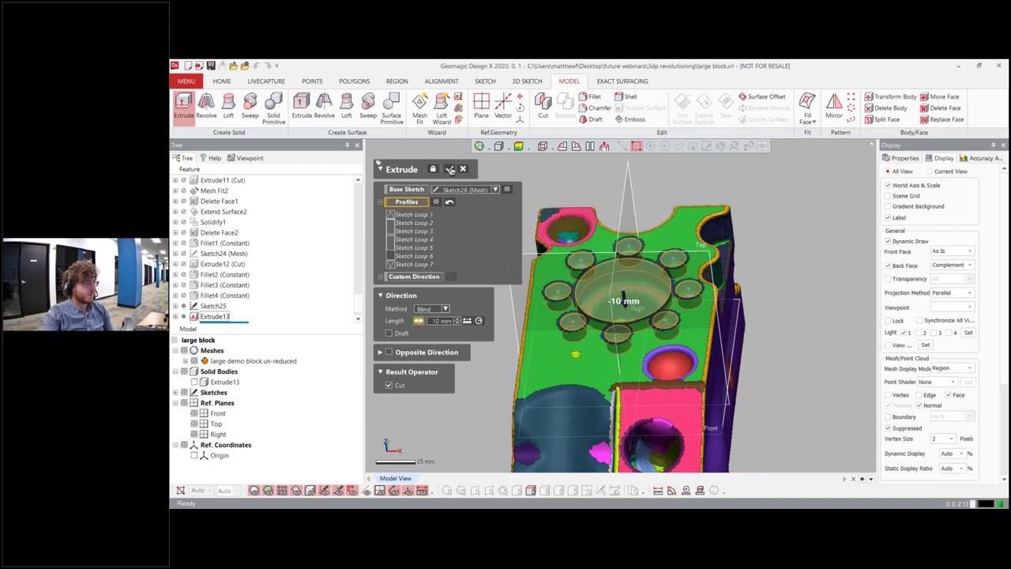
{"action": "left_click", "coordinate": [448, 168]}
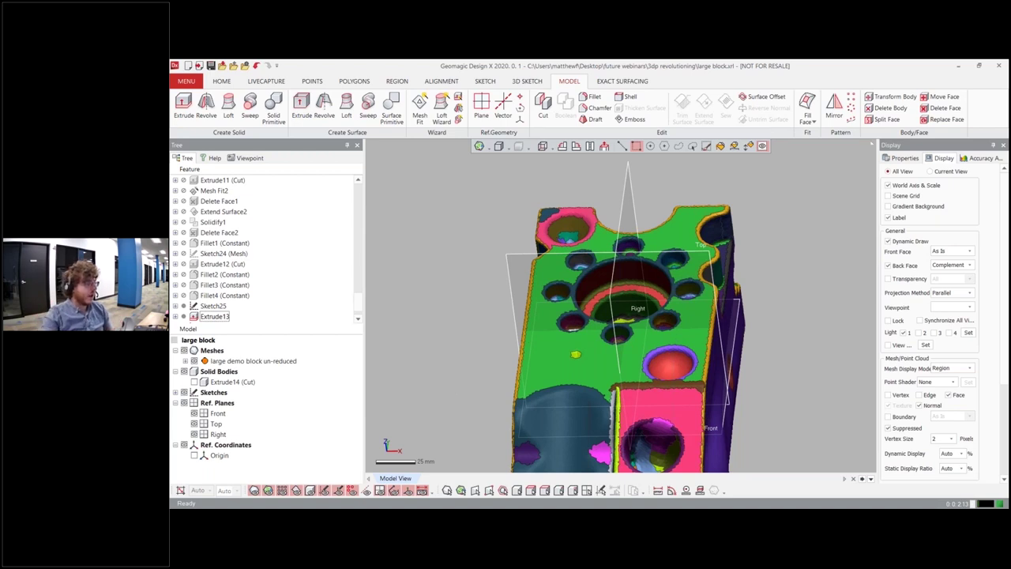
Show the solid body again and toggle the scan mesh off and back on
{"action": "left_click", "coordinate": [193, 382]}
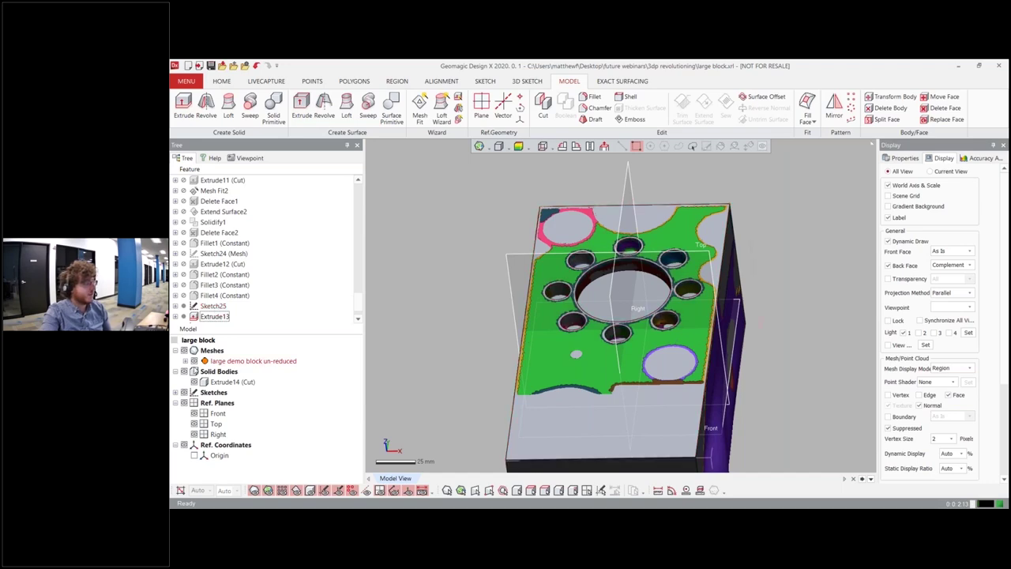
{"action": "left_click", "coordinate": [195, 361]}
{"action": "left_click", "coordinate": [194, 362]}
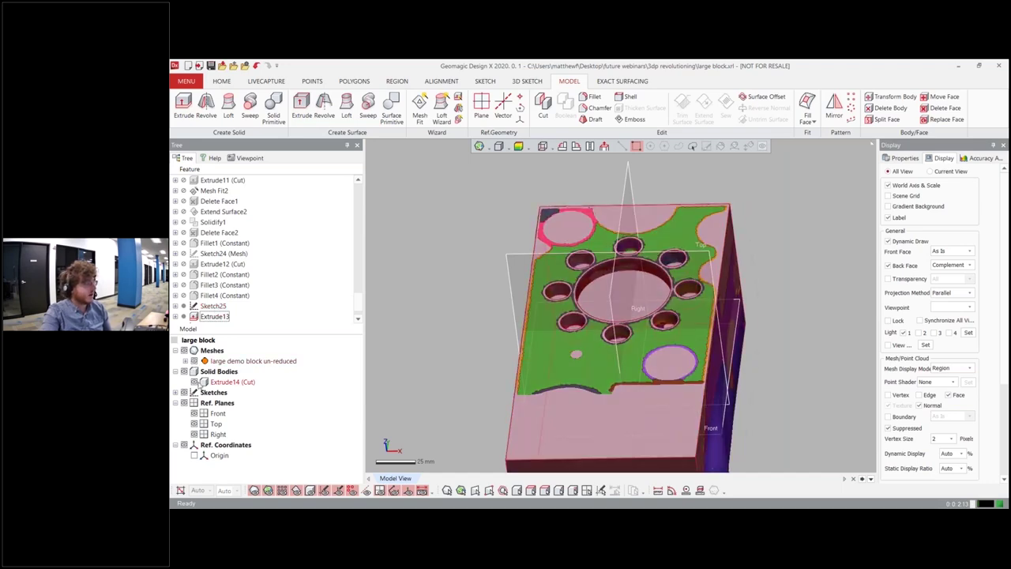
Extract a solid sphere primitive from the spherical pocket's scan region beside the hole pattern
{"action": "left_click", "coordinate": [680, 365]}
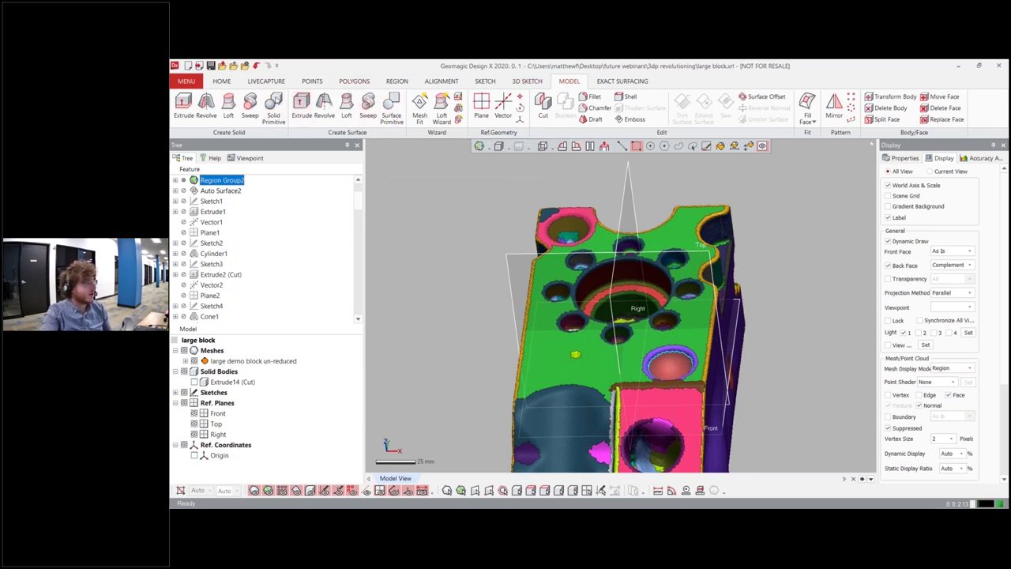
{"action": "left_click", "coordinate": [273, 108]}
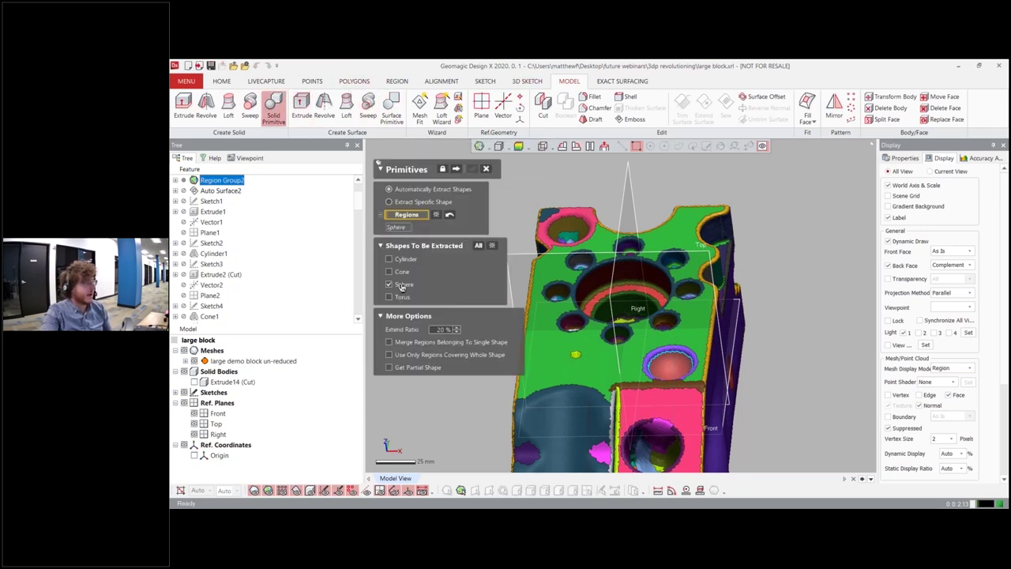
{"action": "left_click", "coordinate": [456, 169]}
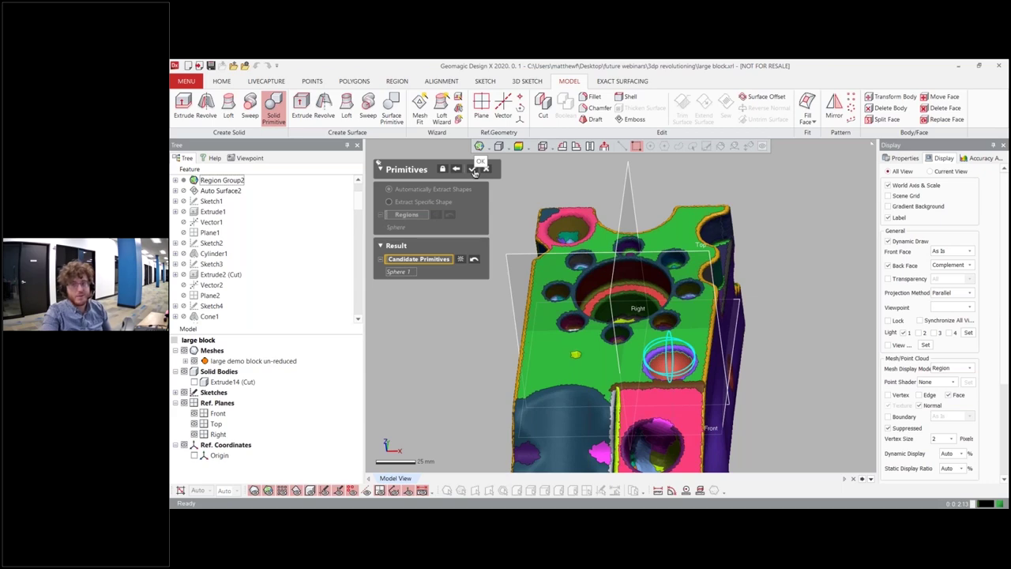
{"action": "left_click", "coordinate": [474, 170]}
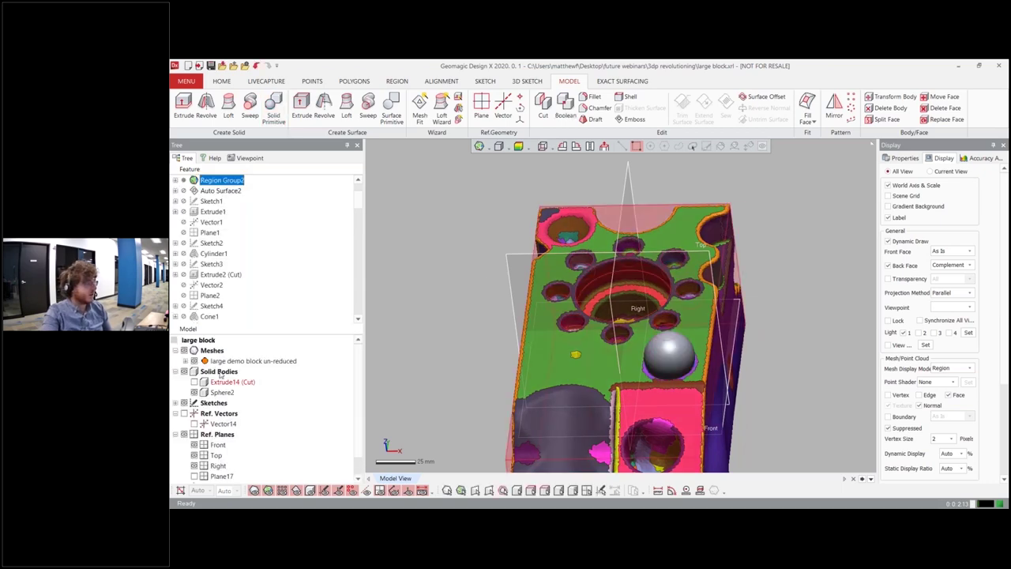
Edit the sphere's revolve feature so that it cuts from the solid block
{"action": "scroll", "coordinate": [226, 302], "scroll_direction": "down", "scroll_amount": 5}
{"action": "scroll", "coordinate": [226, 302], "scroll_direction": "down", "scroll_amount": 5}
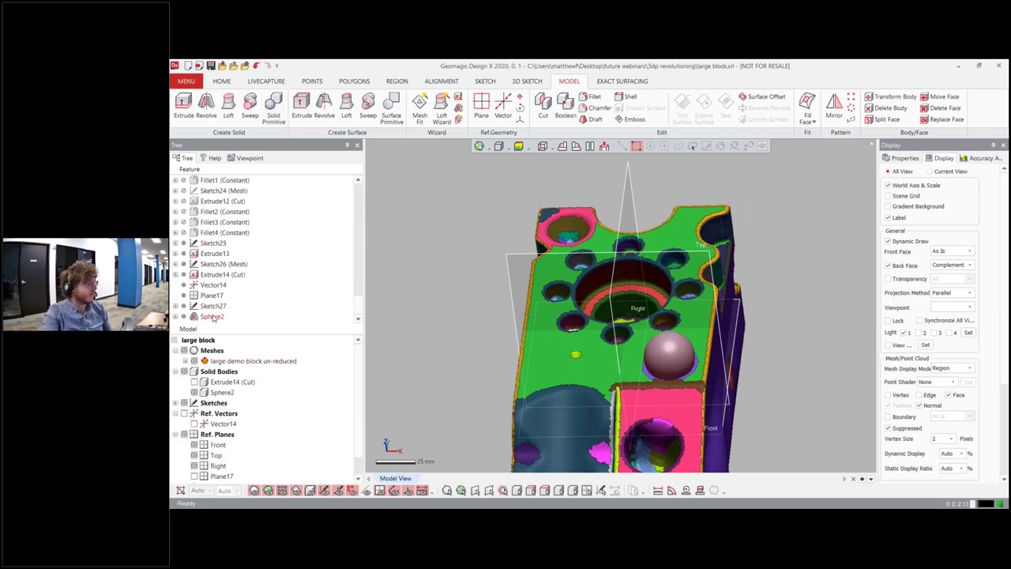
{"action": "right_click", "coordinate": [213, 307]}
{"action": "left_click", "coordinate": [268, 320]}
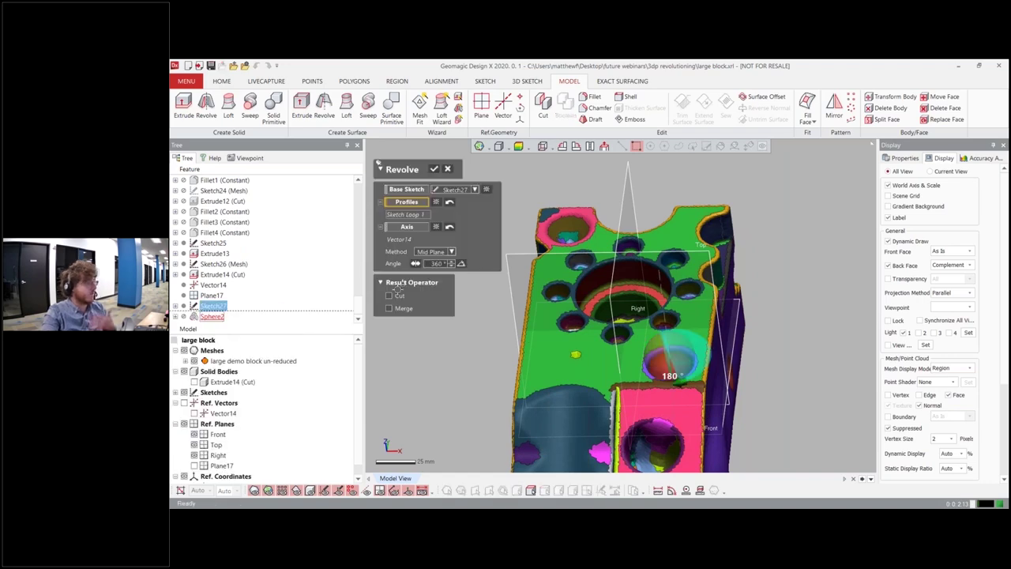
{"action": "left_click", "coordinate": [390, 296]}
{"action": "left_click", "coordinate": [433, 170]}
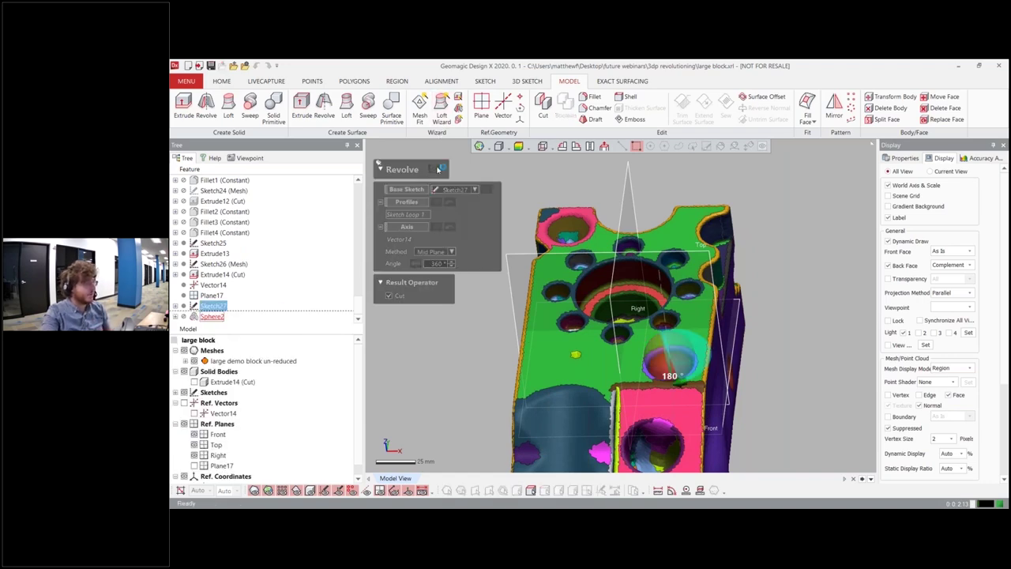
Hide the scan mesh and show the solid body with the spherical cut
{"action": "right_click_drag", "start_coordinate": [678, 261], "coordinate": [660, 276]}
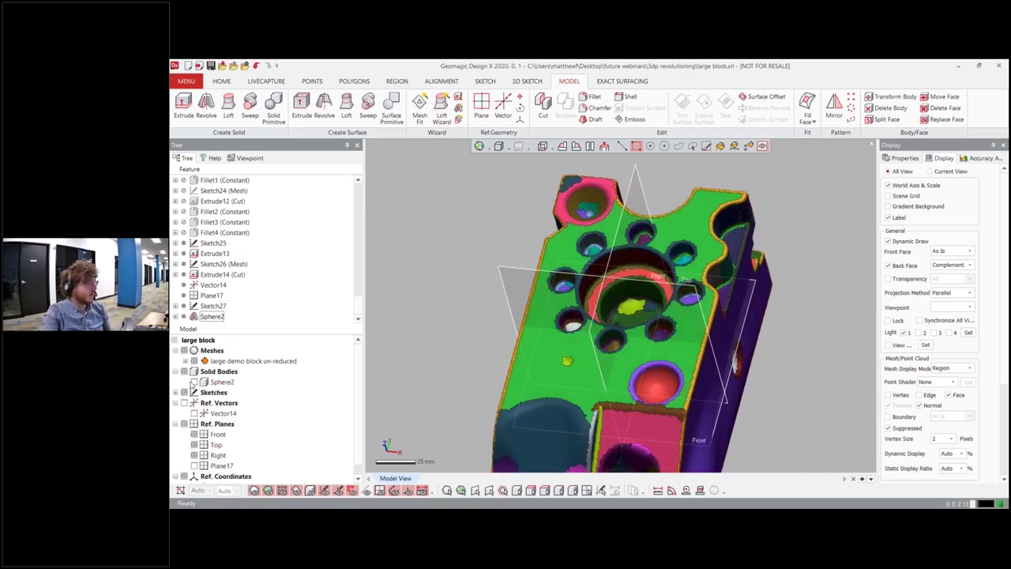
{"action": "key", "text": "ctrl+5"}
{"action": "key", "text": "ctrl+1"}
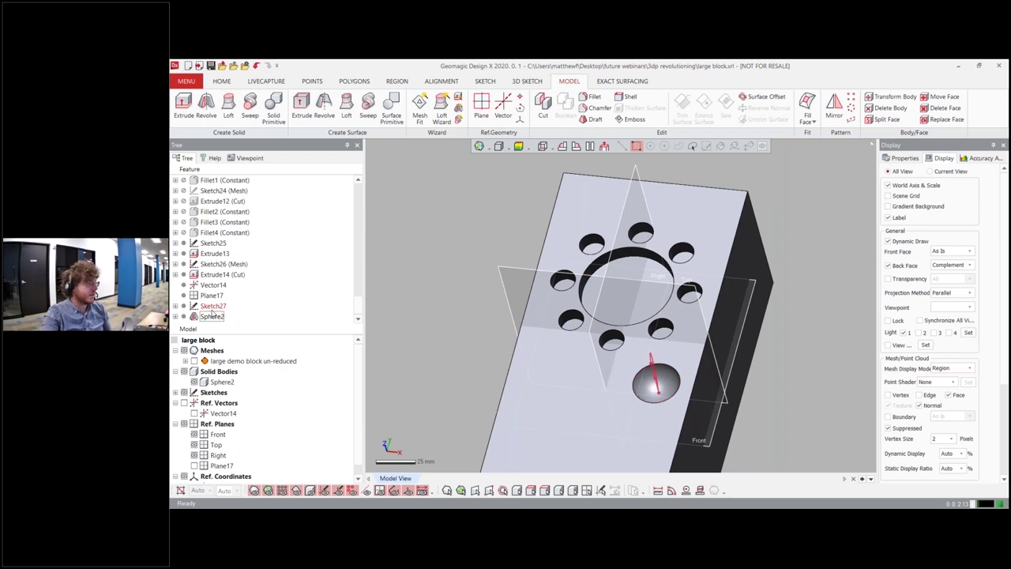
Edit the spherical cut's profile sketch, unfix its arc, enlarge it freehand and exit the sketch
{"action": "right_click", "coordinate": [213, 315]}
{"action": "left_click", "coordinate": [233, 315]}
{"action": "right_click_drag", "start_coordinate": [491, 323], "coordinate": [478, 239]}
{"action": "right_click", "coordinate": [615, 335]}
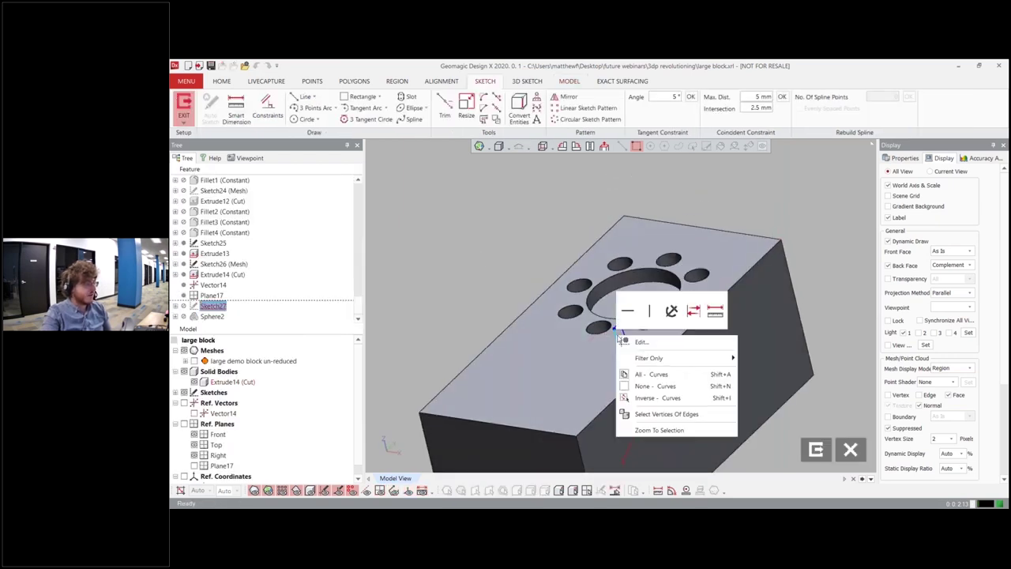
{"action": "left_click", "coordinate": [672, 314]}
{"action": "left_click_drag", "start_coordinate": [627, 337], "coordinate": [633, 328]}
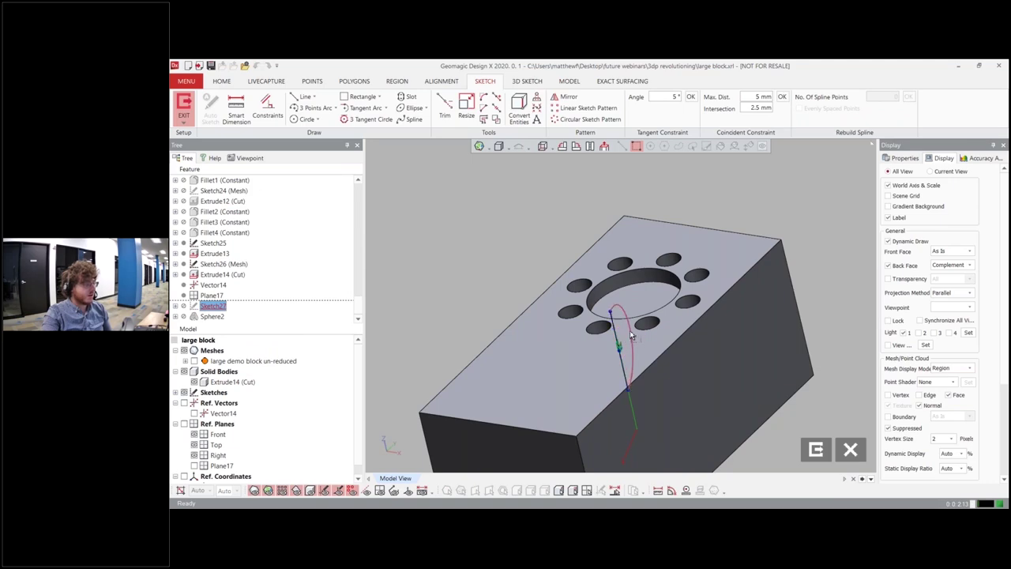
{"action": "left_click", "coordinate": [182, 102]}
Show the scan mesh again over the solid block with the enlarged spherical pocket
{"action": "right_click_drag", "start_coordinate": [467, 262], "coordinate": [506, 294]}
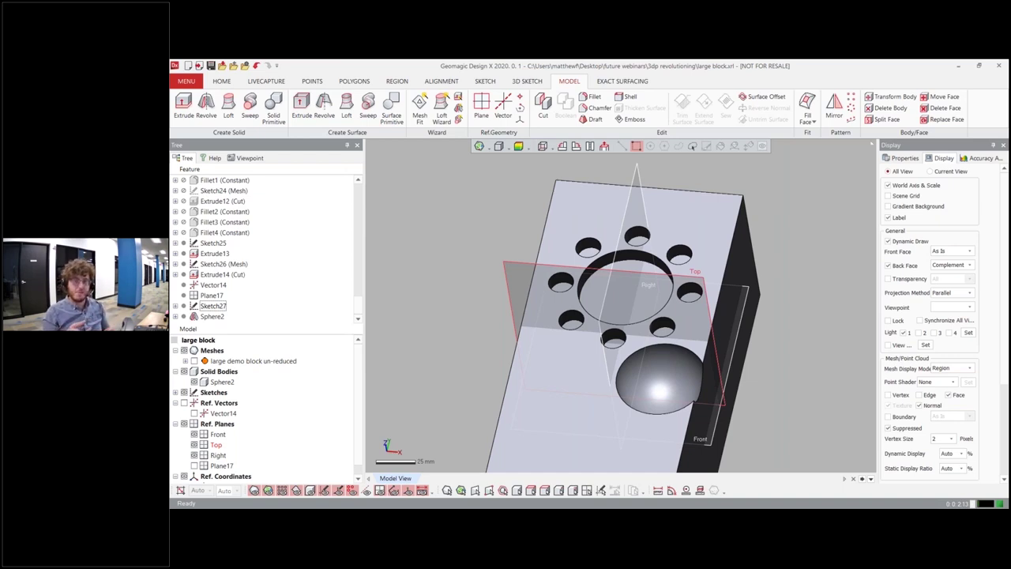
{"action": "left_click", "coordinate": [506, 282]}
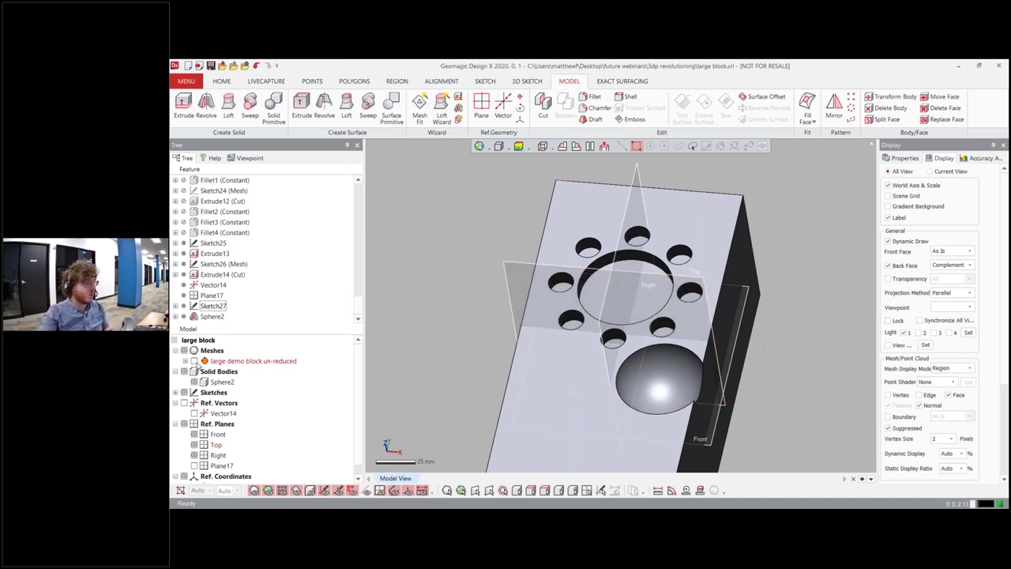
{"action": "left_click", "coordinate": [195, 361]}
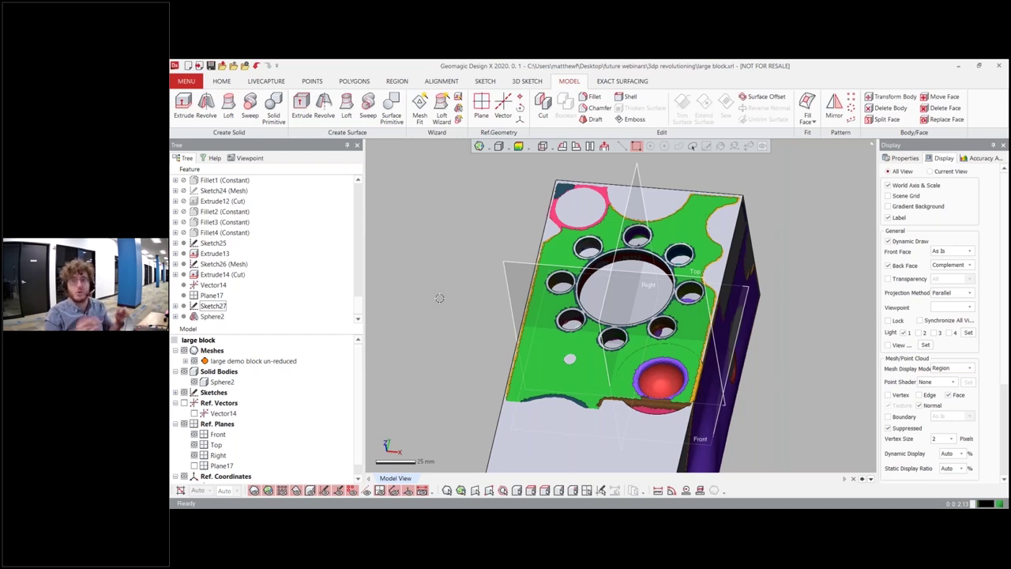
Switch to the running PowerPoint slide show and advance to the slide about combining scans for a new model
{"action": "key", "text": "alt+Tab"}
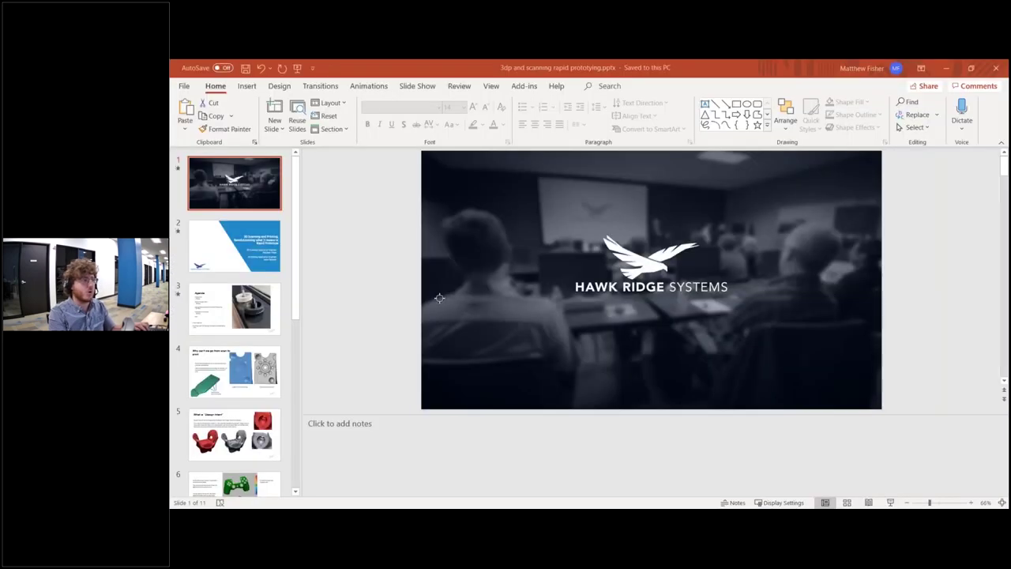
{"action": "key", "text": "alt+Tab"}
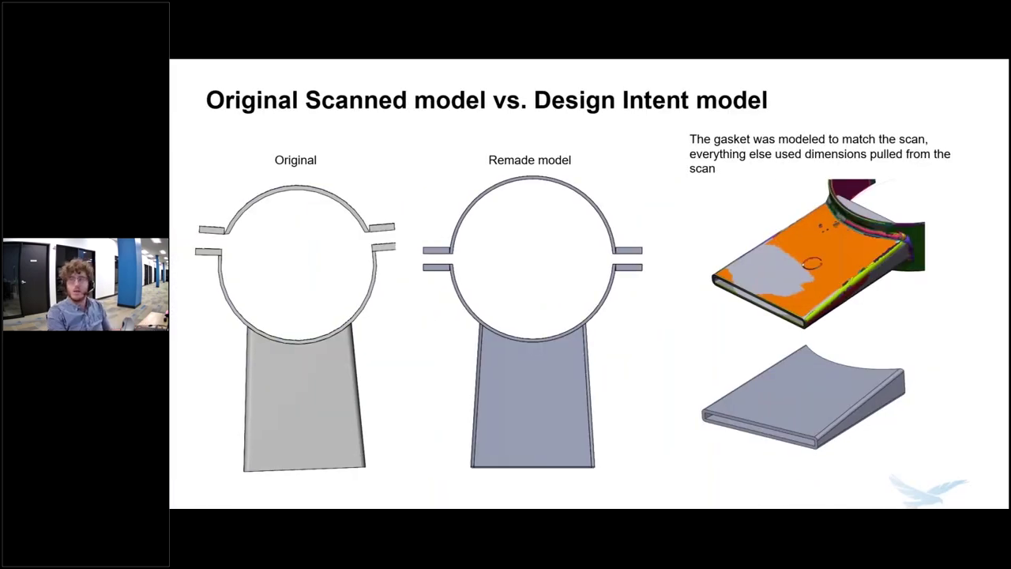
{"action": "key", "text": "Right"}
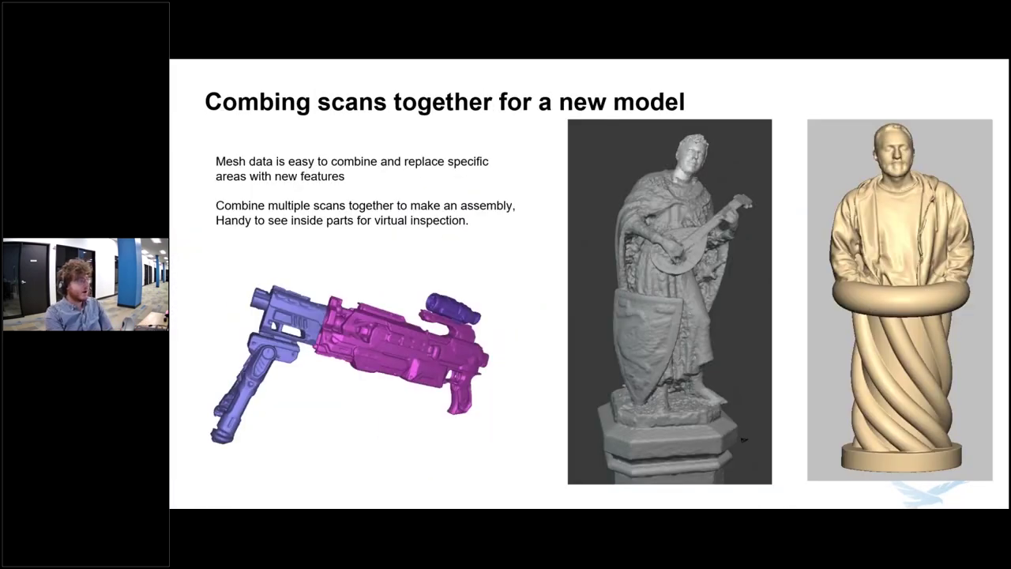
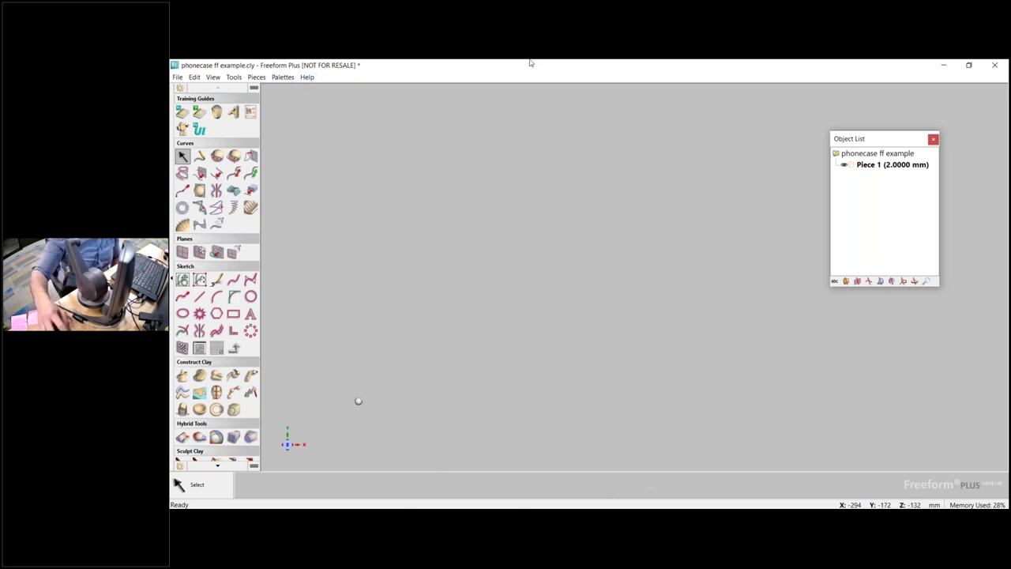
In Freeform Plus, import phone scan.stl in mm as clay with Fill Holes, Add Detail coarseness, Fill Voids and a Flat fill surface
{"action": "left_click", "coordinate": [179, 77]}
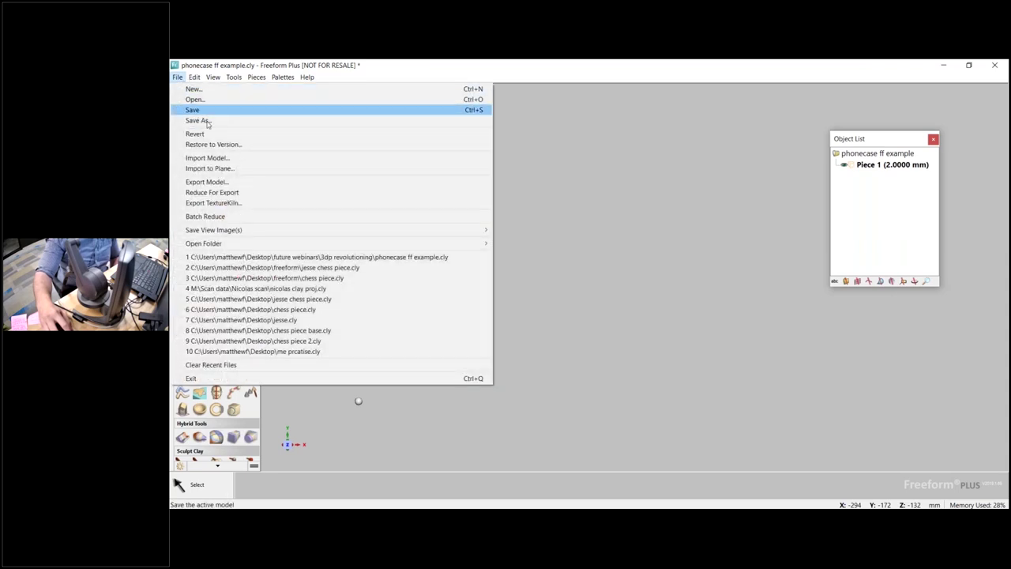
{"action": "left_click", "coordinate": [223, 160]}
{"action": "left_click", "coordinate": [520, 258]}
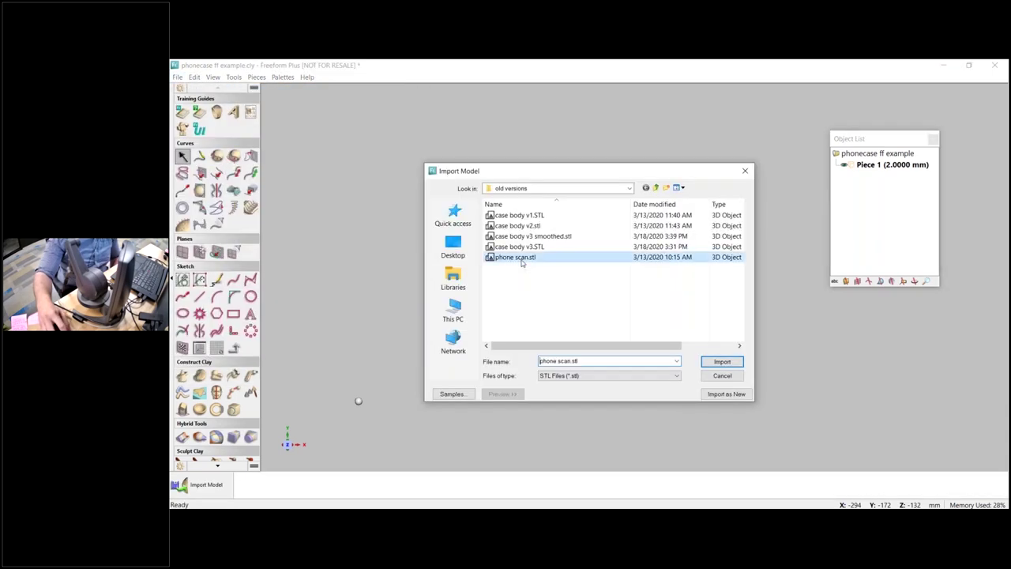
{"action": "left_click", "coordinate": [722, 362]}
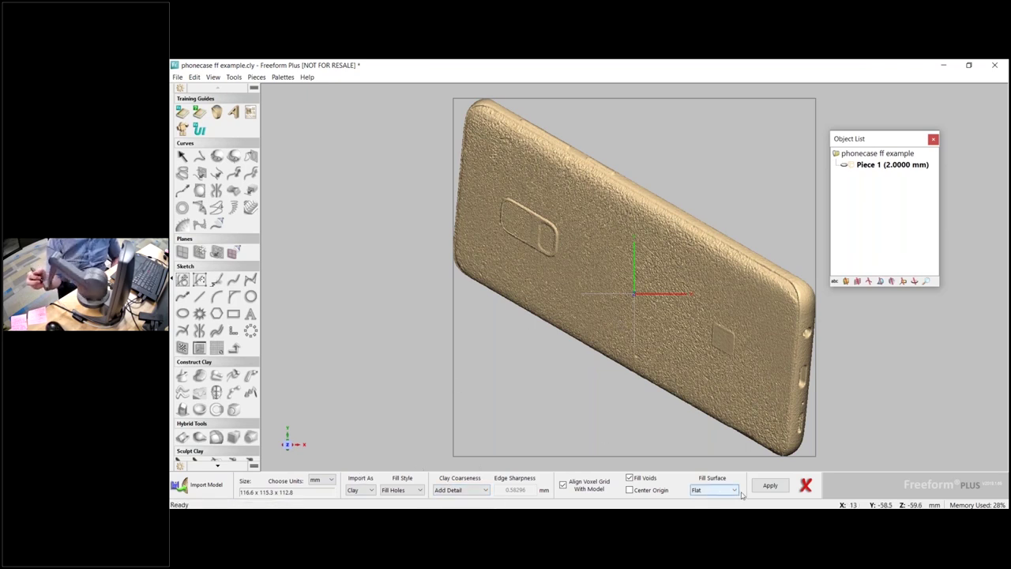
{"action": "left_click", "coordinate": [770, 485]}
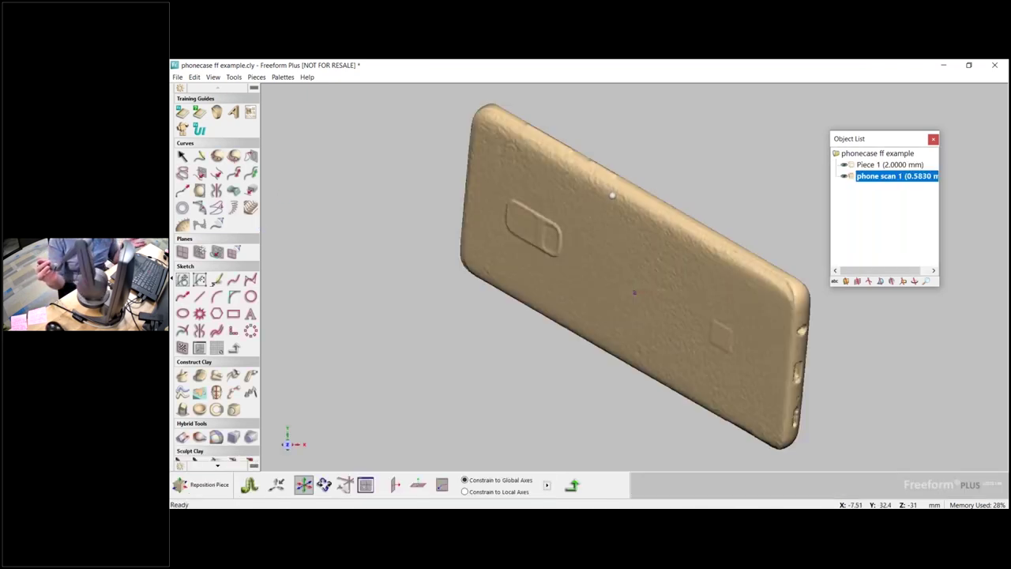
Select all of the phone scan's clay with Smooth Area and smooth it
{"action": "left_click_drag", "start_coordinate": [687, 178], "coordinate": [660, 175]}
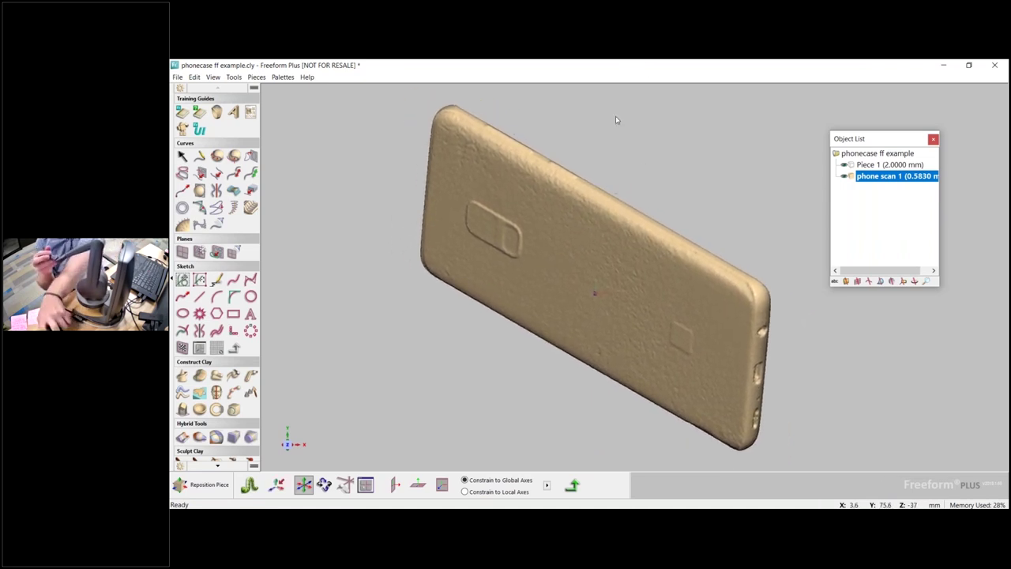
{"action": "left_click_drag", "start_coordinate": [661, 118], "coordinate": [406, 148]}
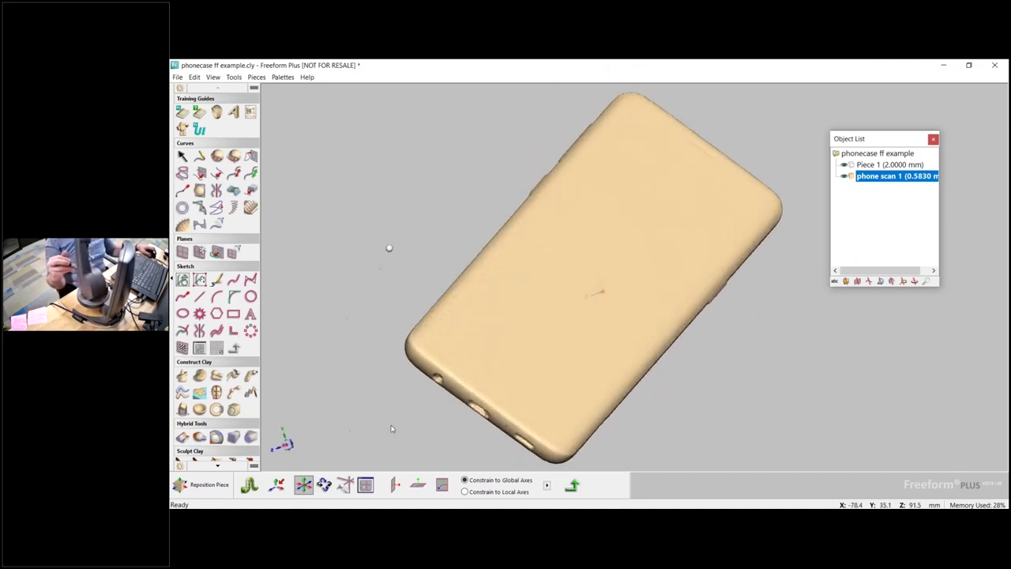
{"action": "middle_click_drag", "start_coordinate": [370, 264], "coordinate": [660, 196]}
{"action": "scroll", "coordinate": [216, 463], "scroll_direction": "down", "scroll_amount": 5}
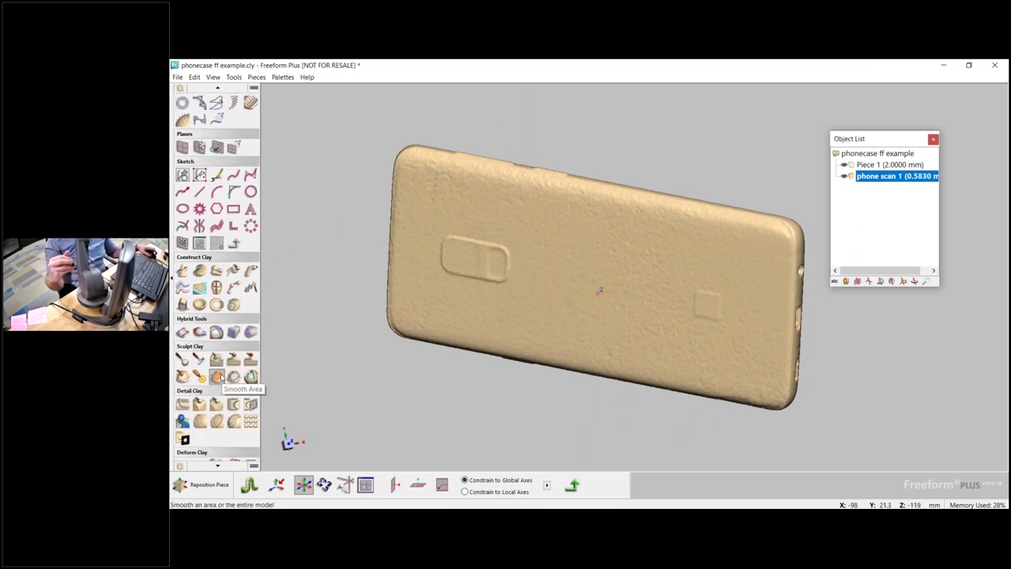
{"action": "left_click", "coordinate": [218, 377]}
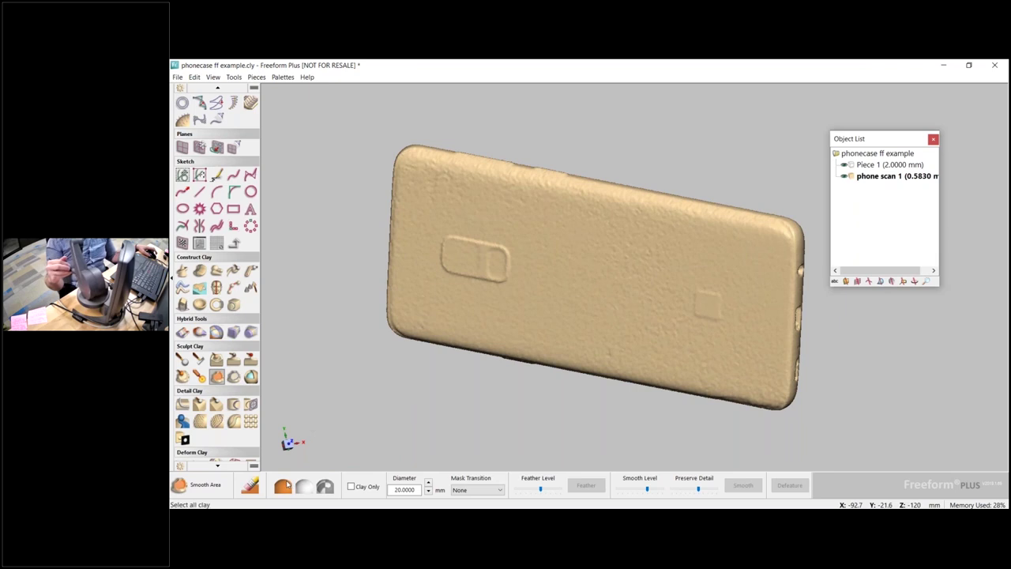
{"action": "left_click", "coordinate": [281, 487]}
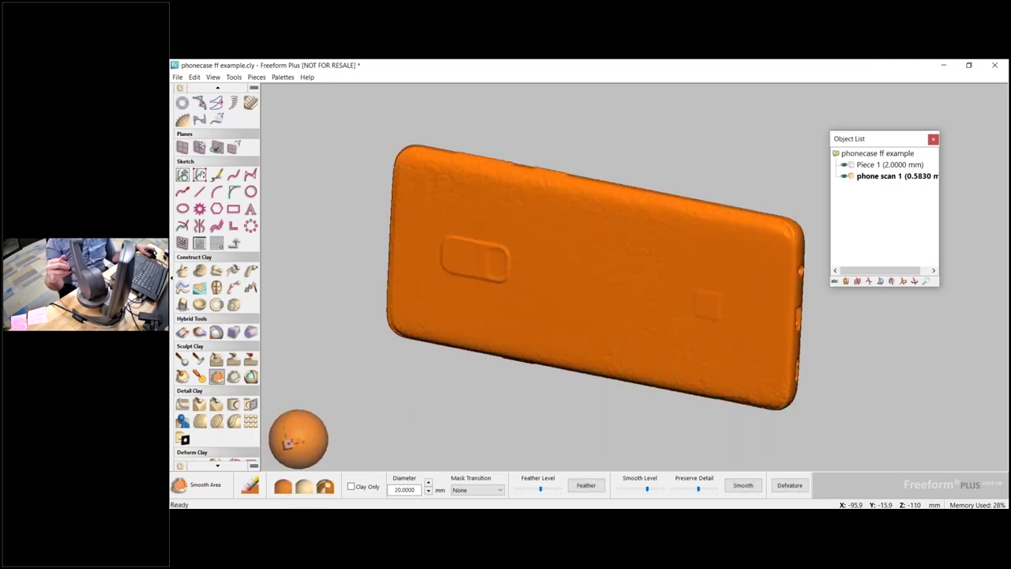
{"action": "left_click", "coordinate": [731, 488]}
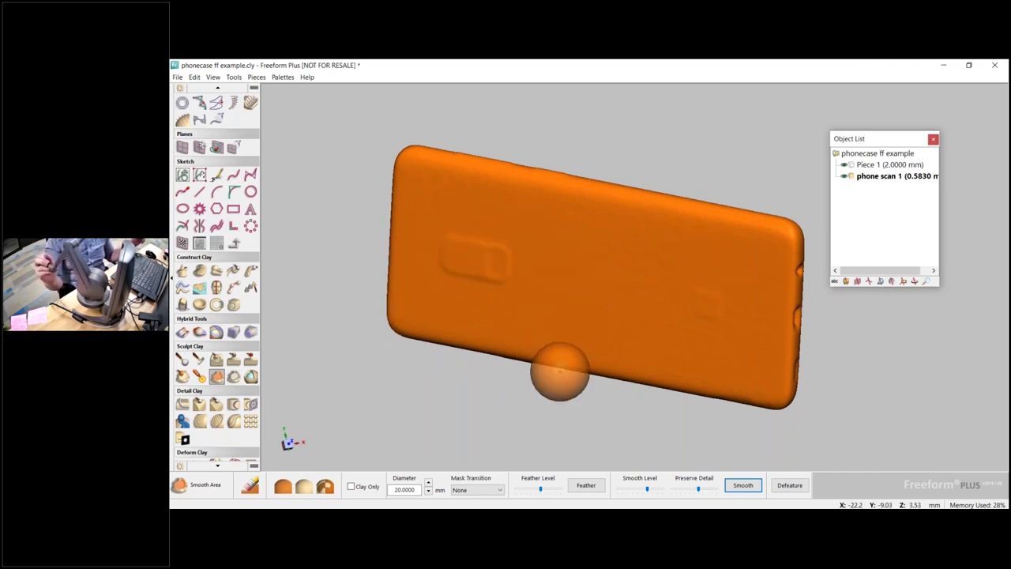
Clear the clay selection, paint over the small square mark on the phone's back with the 20 mm brush, and defeature it
{"action": "left_click", "coordinate": [302, 487]}
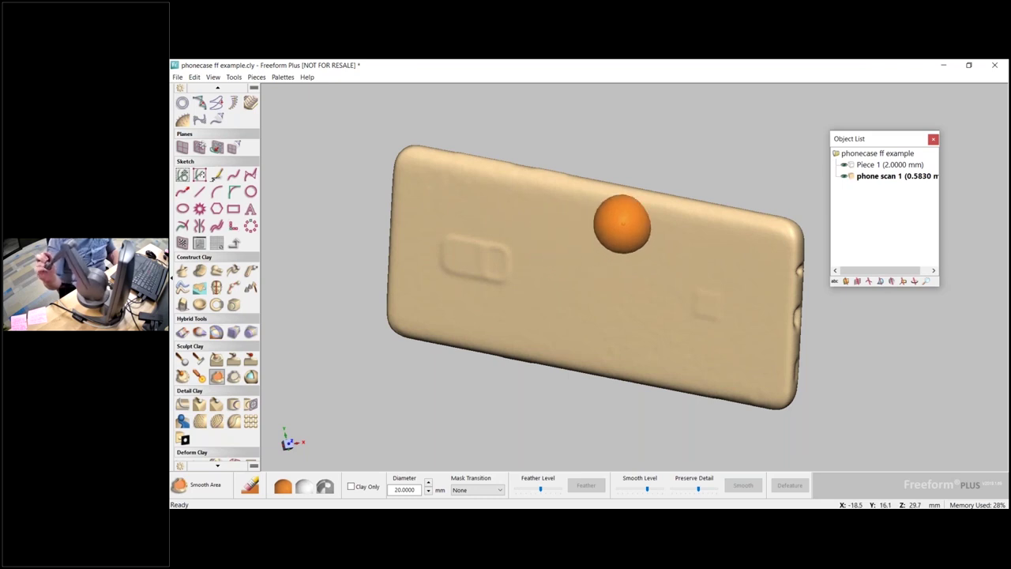
{"action": "mouse_move", "coordinate": [719, 289]}
{"action": "left_mouse_down"}
{"action": "mouse_move", "coordinate": [724, 310]}
{"action": "mouse_move", "coordinate": [710, 306]}
{"action": "left_mouse_up"}
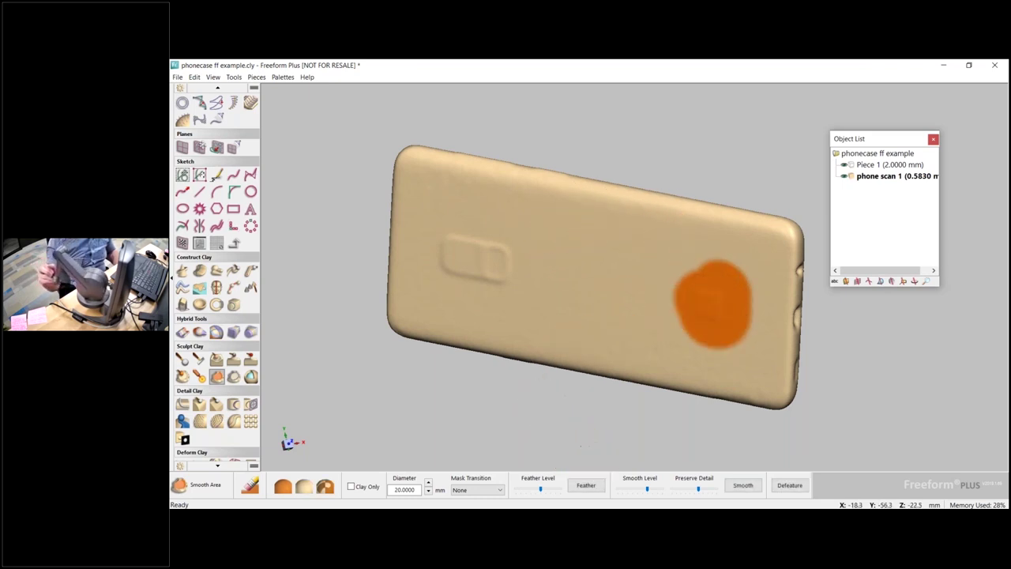
{"action": "left_click", "coordinate": [783, 489]}
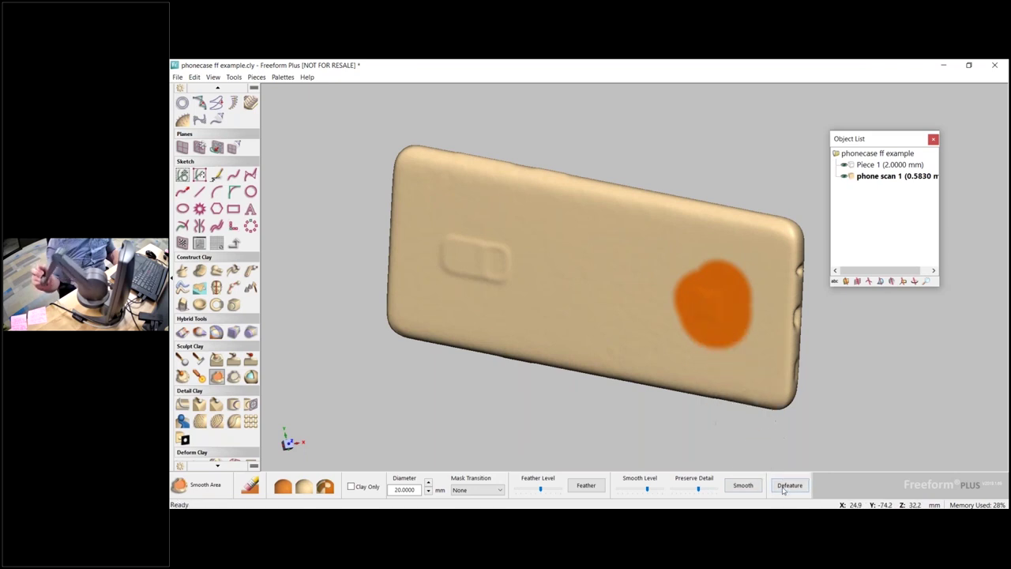
{"action": "left_click", "coordinate": [780, 489]}
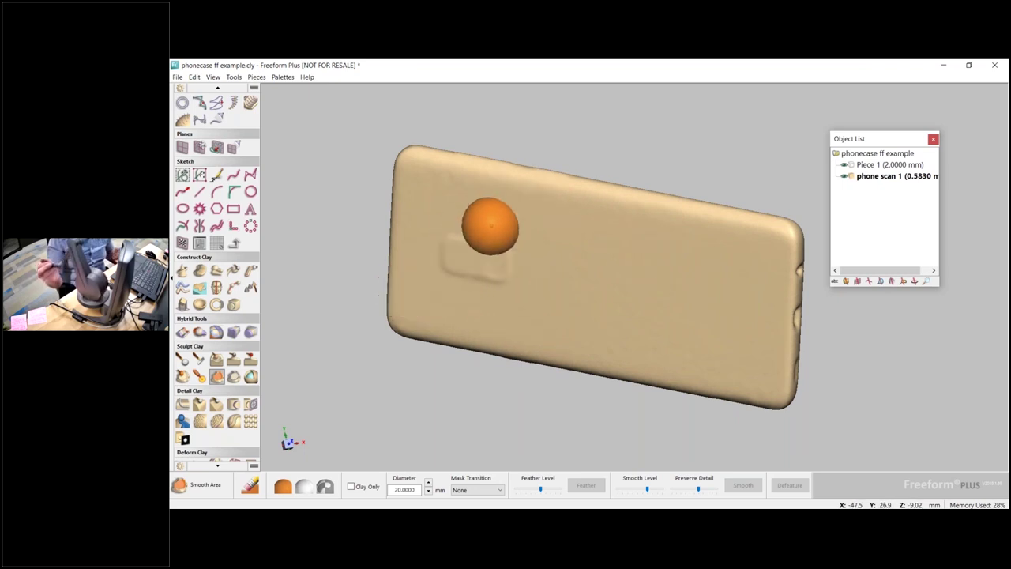
Create an outside offset piece from the phone scan at a distance of 2 mm
{"action": "middle_click_drag", "start_coordinate": [638, 151], "coordinate": [376, 266]}
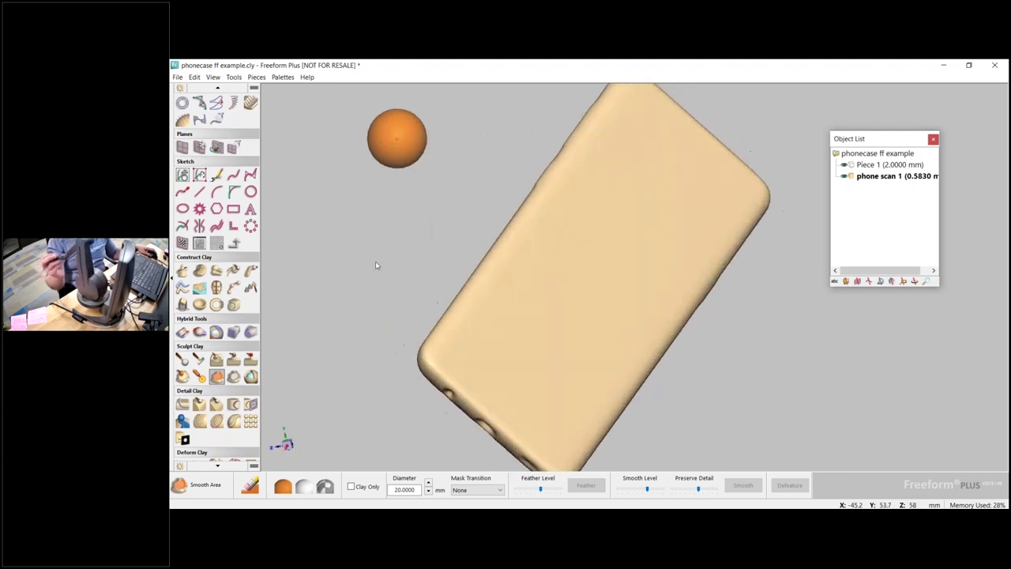
{"action": "left_click", "coordinate": [256, 77]}
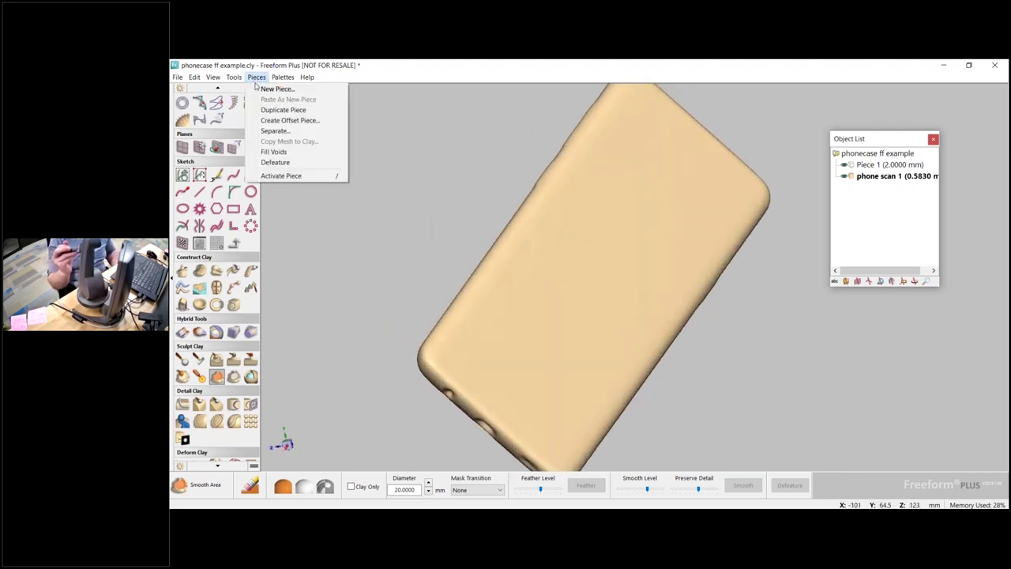
{"action": "left_click", "coordinate": [289, 121]}
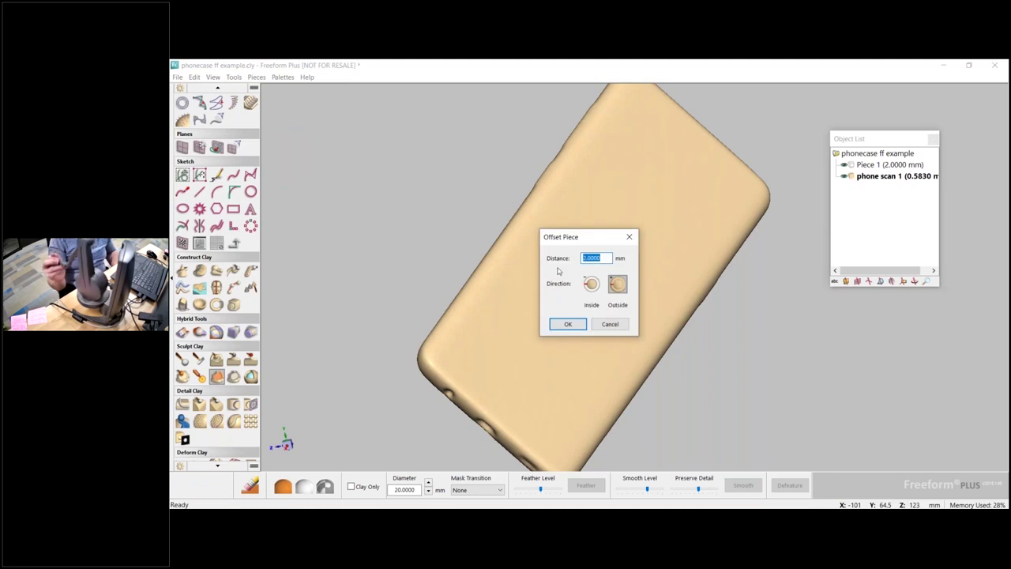
{"action": "left_click", "coordinate": [567, 325]}
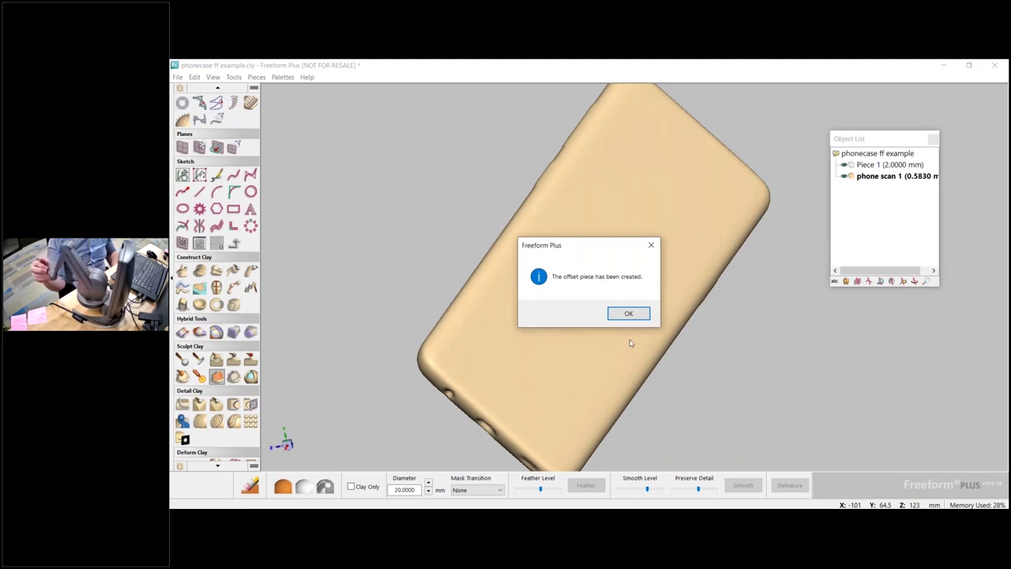
{"action": "left_click", "coordinate": [630, 313]}
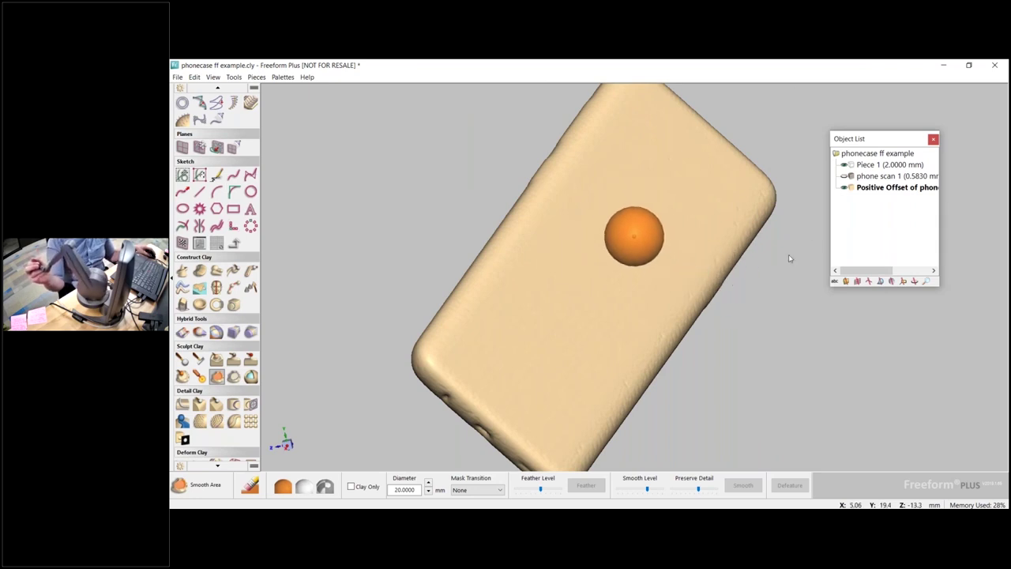
Subtract phone scan 1 from its positive offset piece with the Boolean Remove From operation
{"action": "mouse_move", "coordinate": [788, 267]}
{"action": "middle_mouse_down"}
{"action": "mouse_move", "coordinate": [767, 286]}
{"action": "mouse_move", "coordinate": [775, 249]}
{"action": "middle_mouse_up"}
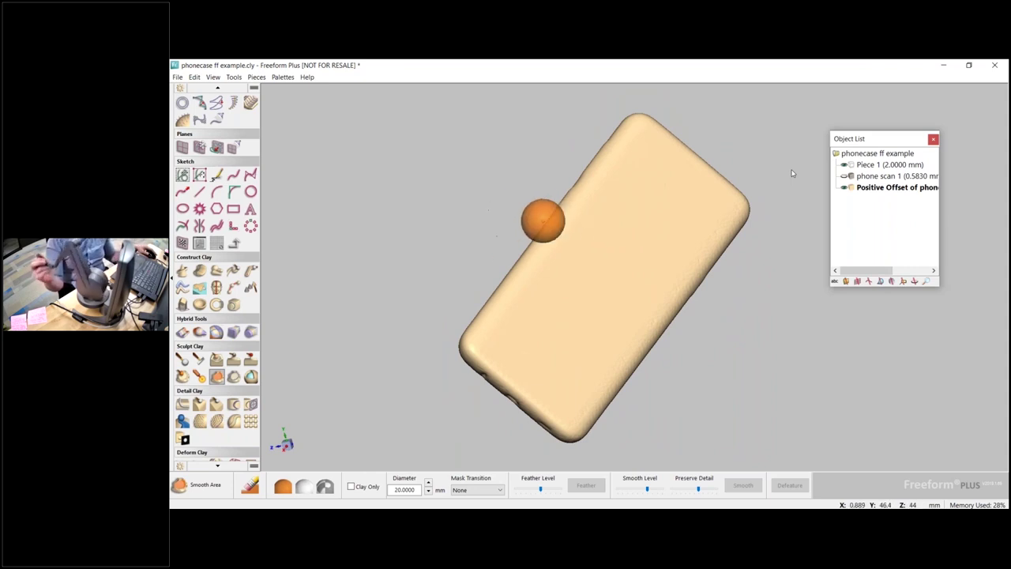
{"action": "right_click", "coordinate": [867, 177]}
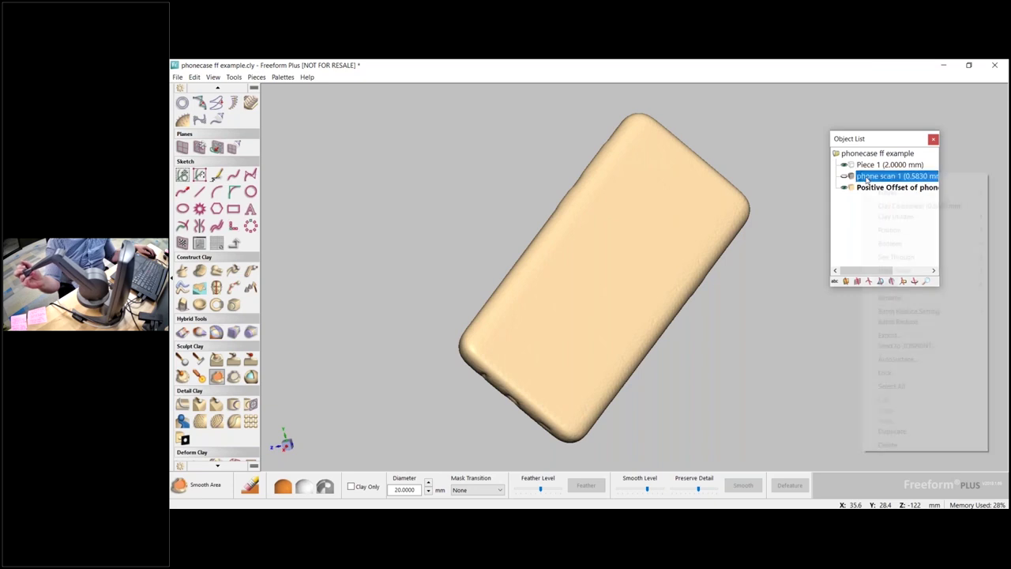
{"action": "mouse_move", "coordinate": [895, 247]}
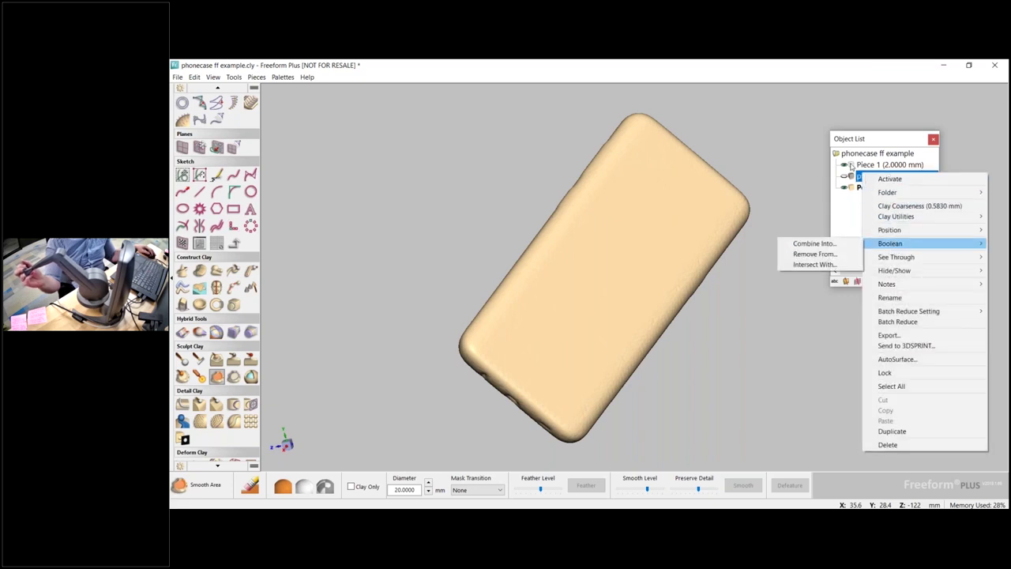
{"action": "left_click", "coordinate": [822, 254]}
{"action": "left_click", "coordinate": [573, 213]}
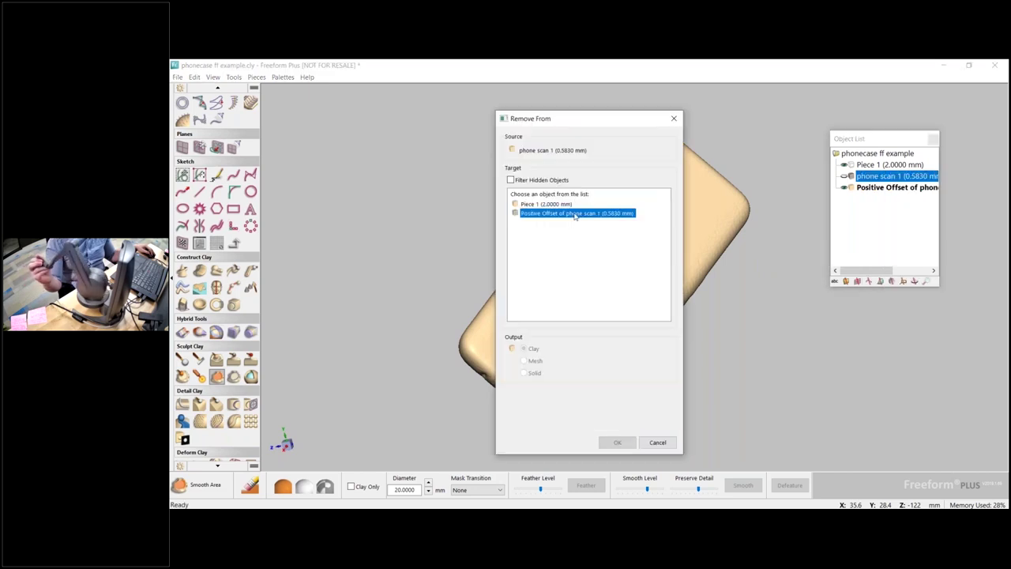
{"action": "left_click", "coordinate": [621, 446]}
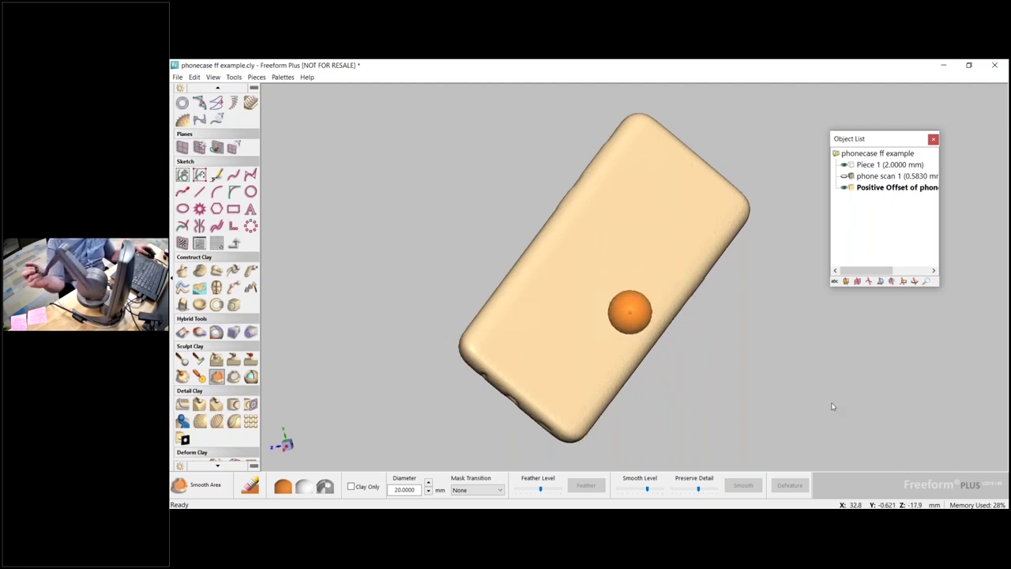
Create a sketch plane on the offset piece and align it to a view of the phone's thin side
{"action": "middle_click_drag", "start_coordinate": [761, 370], "coordinate": [613, 287]}
{"action": "mouse_move", "coordinate": [612, 287]}
{"action": "right_mouse_down"}
{"action": "mouse_move", "coordinate": [566, 242]}
{"action": "mouse_move", "coordinate": [568, 218]}
{"action": "mouse_move", "coordinate": [572, 227]}
{"action": "mouse_move", "coordinate": [561, 231]}
{"action": "right_mouse_up"}
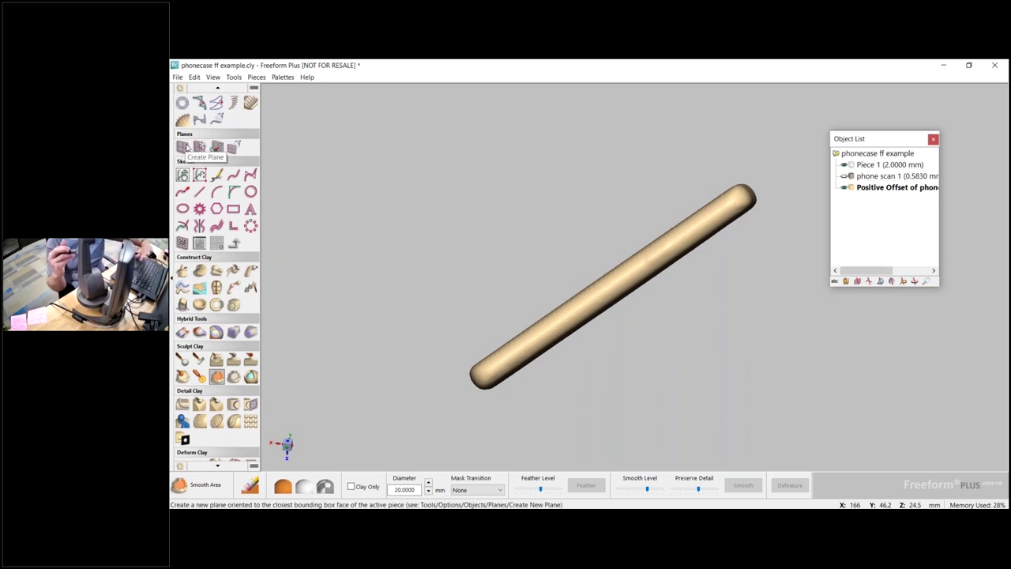
{"action": "left_click", "coordinate": [184, 149]}
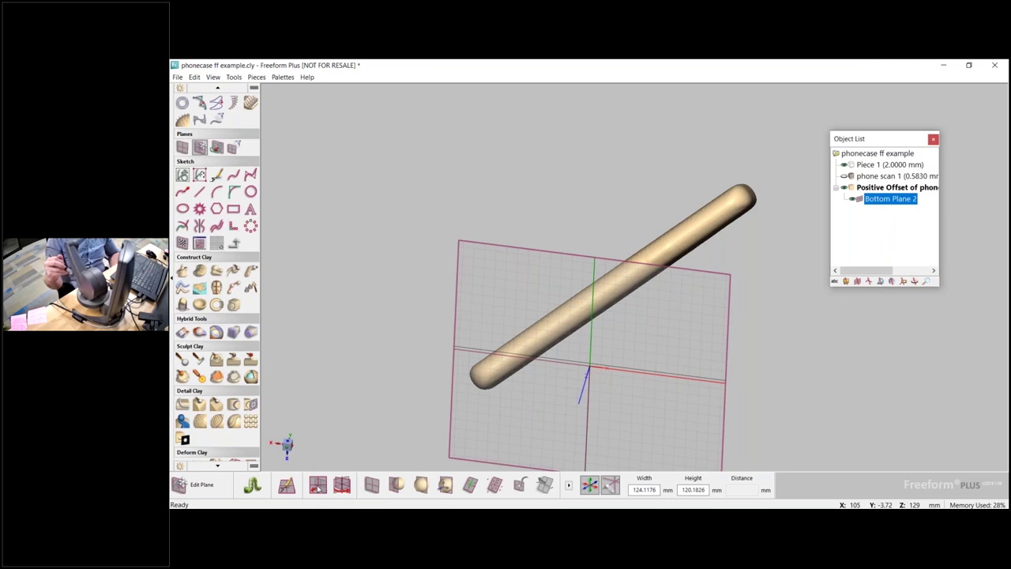
{"action": "left_click", "coordinate": [317, 485]}
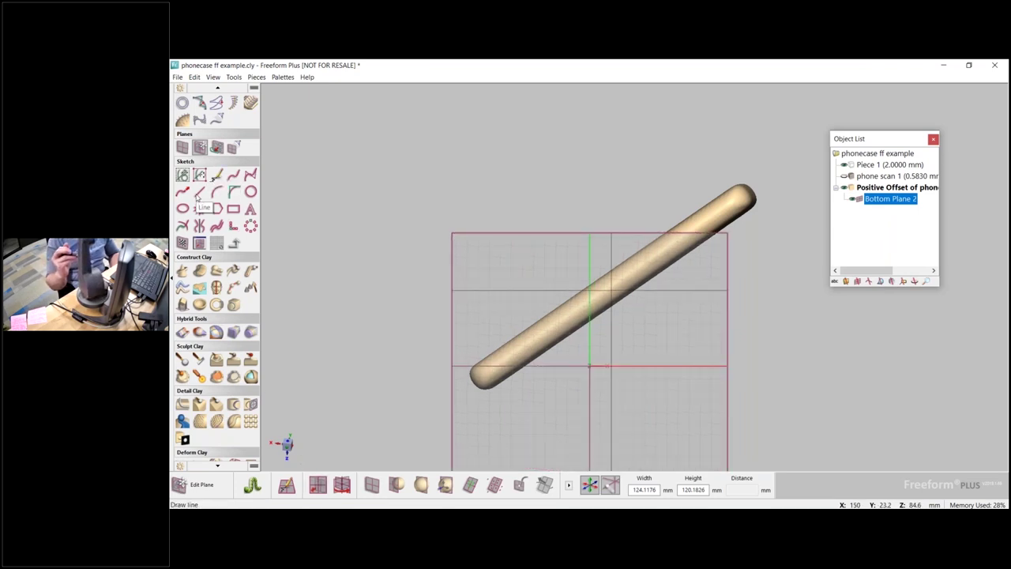
Sketch a closed four-line profile above the phone's side, with its long edge about 160 mm at about 34° along the body
{"action": "left_click", "coordinate": [199, 192]}
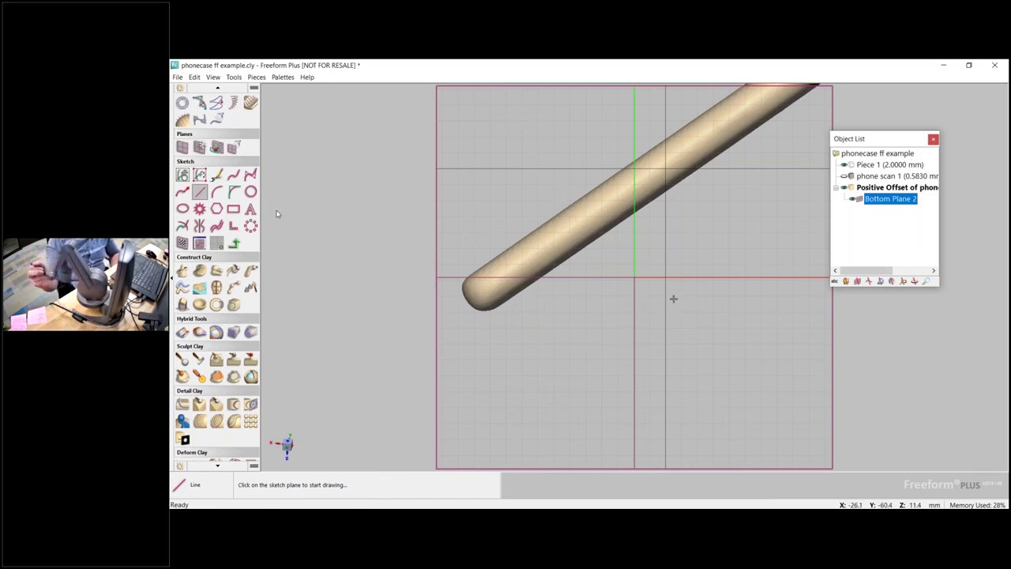
{"action": "left_click", "coordinate": [451, 295]}
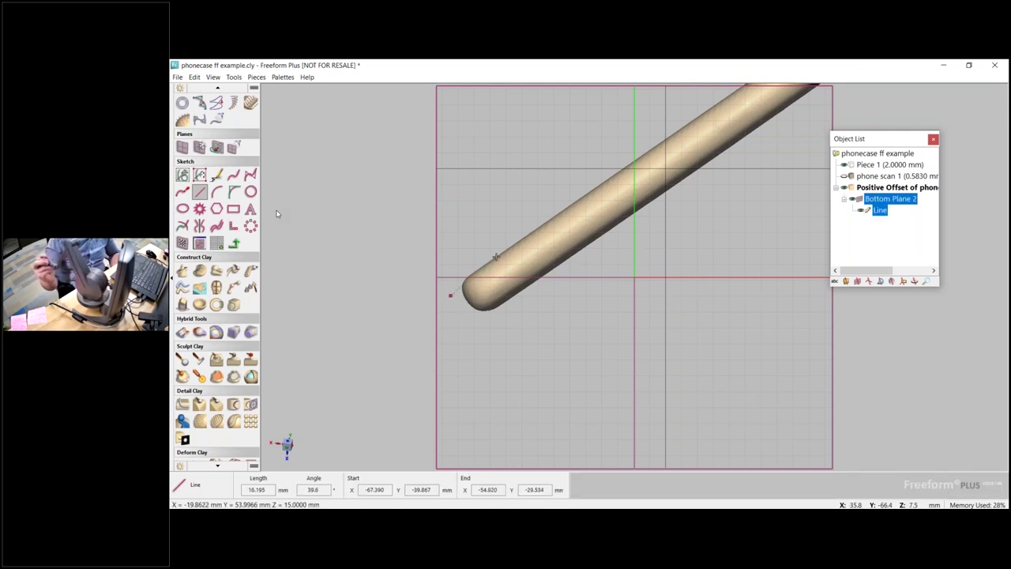
{"action": "mouse_move", "coordinate": [764, 195]}
{"action": "right_mouse_down"}
{"action": "mouse_move", "coordinate": [740, 229]}
{"action": "mouse_move", "coordinate": [764, 112]}
{"action": "right_mouse_up"}
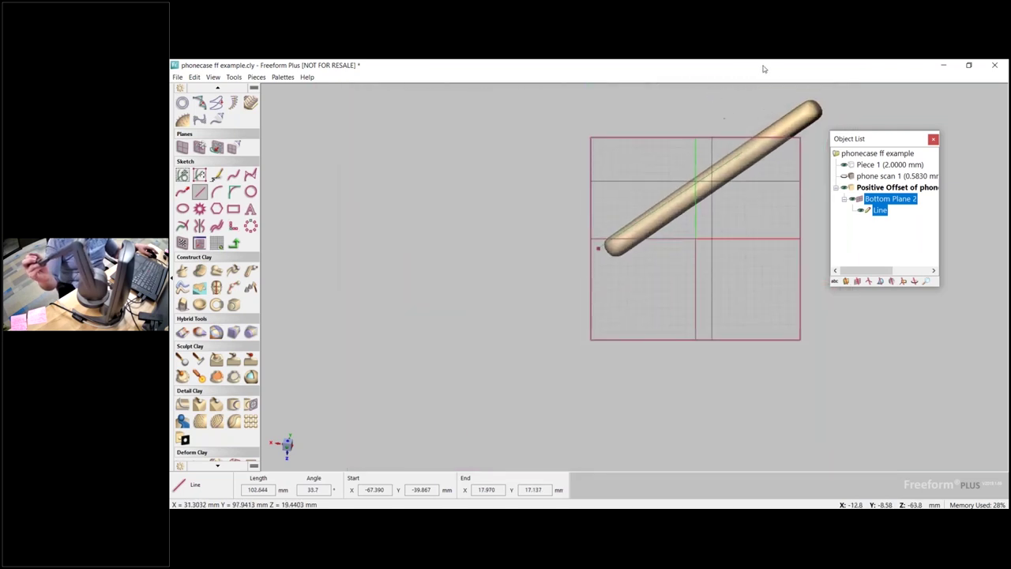
{"action": "left_click", "coordinate": [818, 86]}
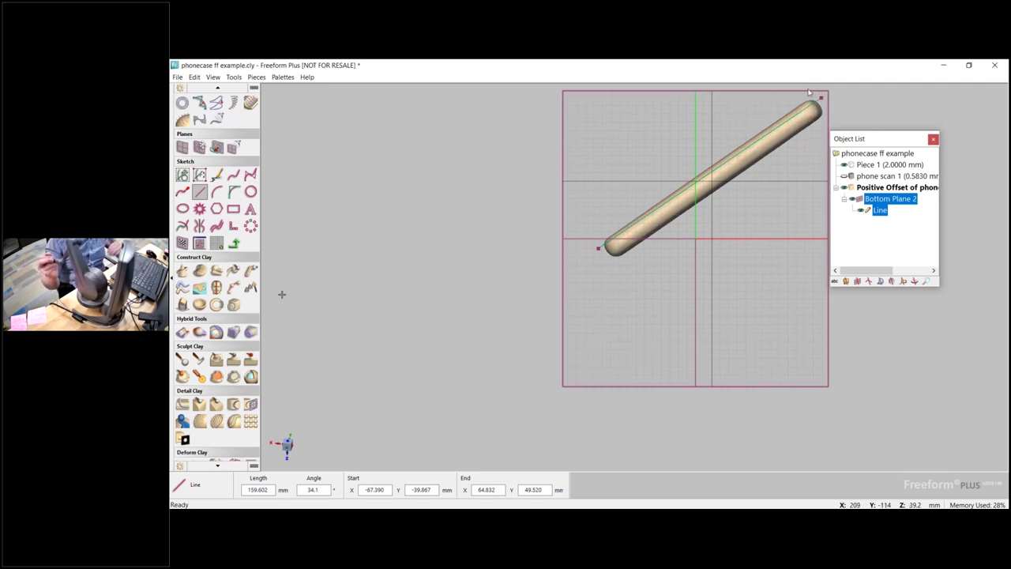
{"action": "left_click", "coordinate": [597, 250]}
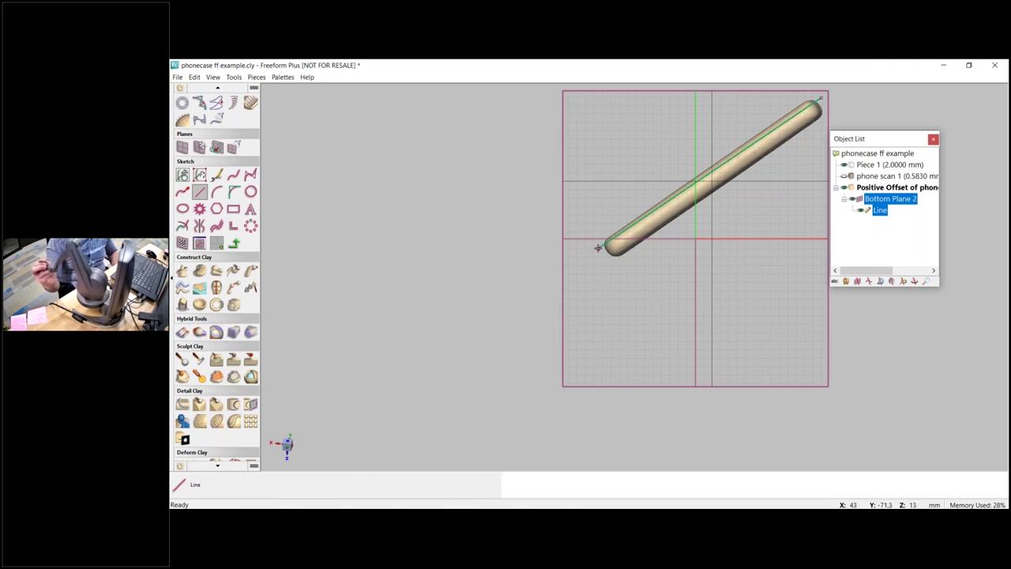
{"action": "left_click", "coordinate": [592, 186]}
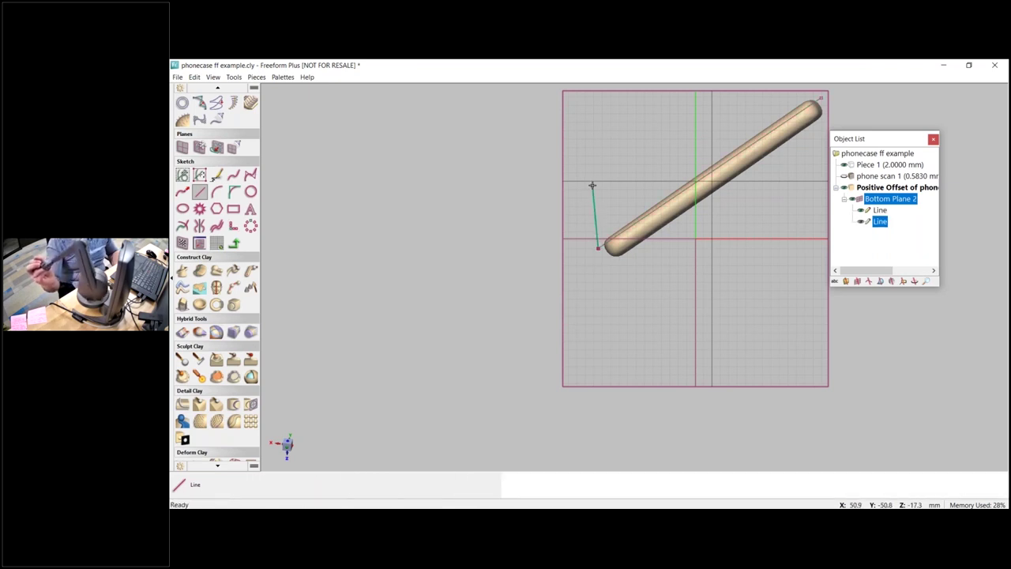
{"action": "left_click", "coordinate": [773, 91]}
{"action": "left_click", "coordinate": [821, 98]}
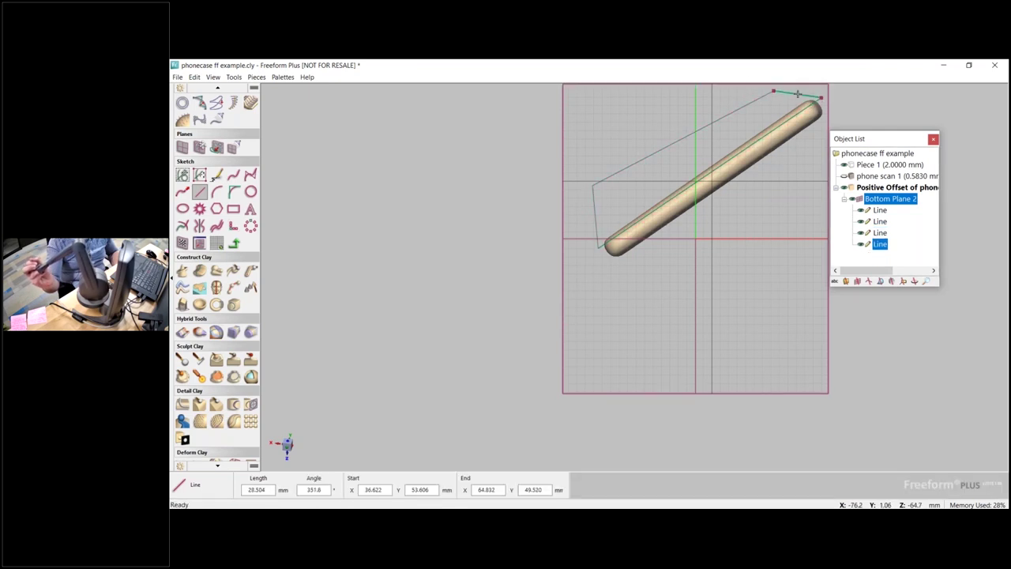
Extrude the closed profile about 100.5 mm across the phone and cut it from the clay to open the case
{"action": "left_click", "coordinate": [184, 336]}
{"action": "left_click", "coordinate": [531, 255]}
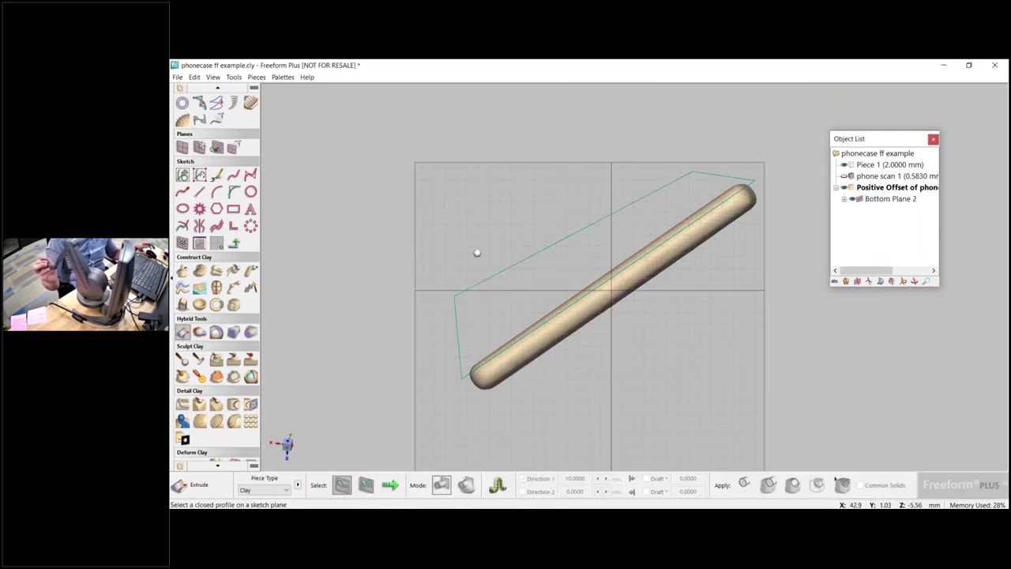
{"action": "left_click", "coordinate": [390, 485]}
{"action": "middle_click_drag", "start_coordinate": [322, 258], "coordinate": [449, 353]}
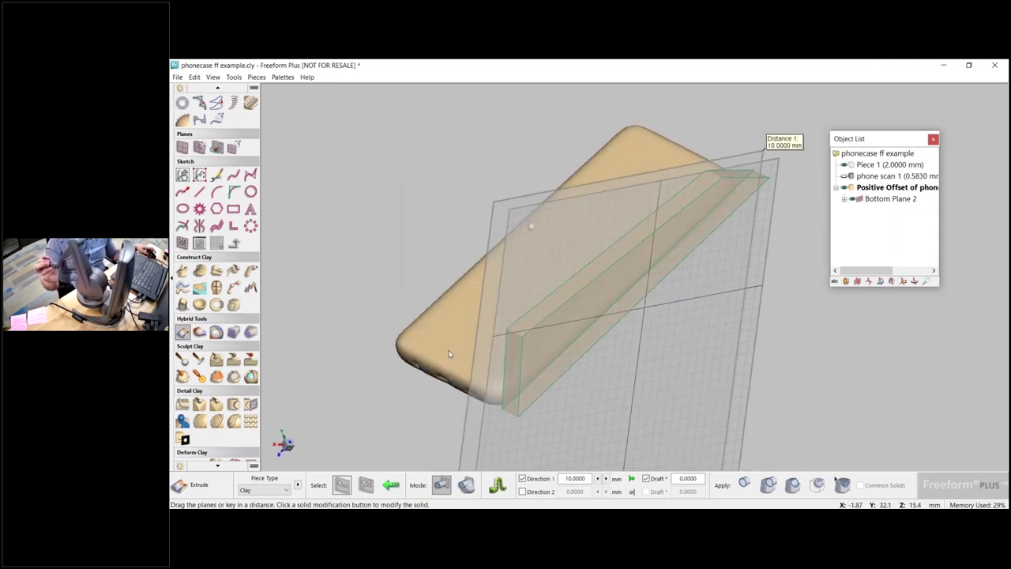
{"action": "left_click_drag", "start_coordinate": [510, 204], "coordinate": [484, 208]}
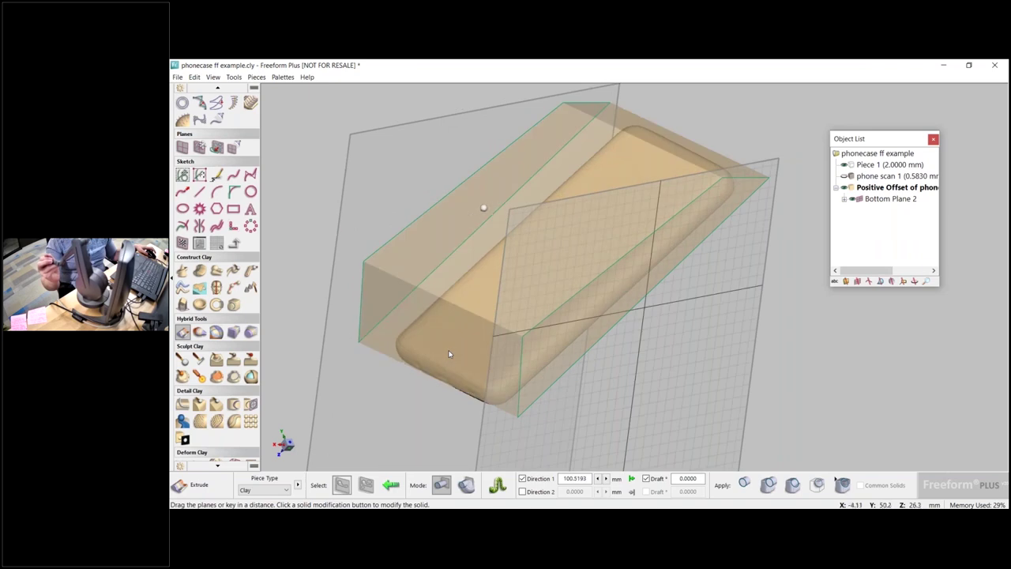
{"action": "left_click", "coordinate": [792, 488]}
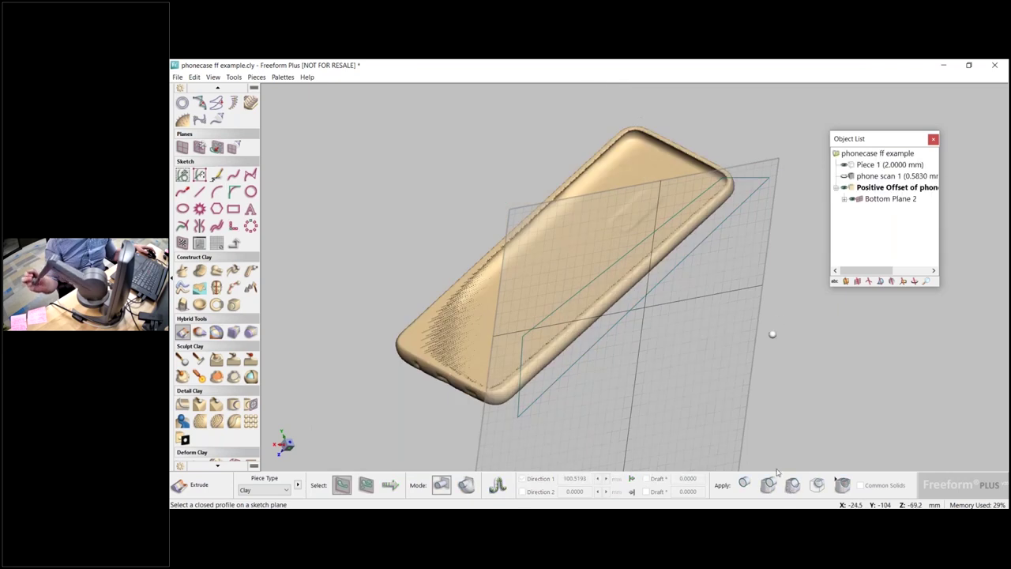
{"action": "left_click", "coordinate": [845, 200]}
{"action": "left_click", "coordinate": [878, 214]}
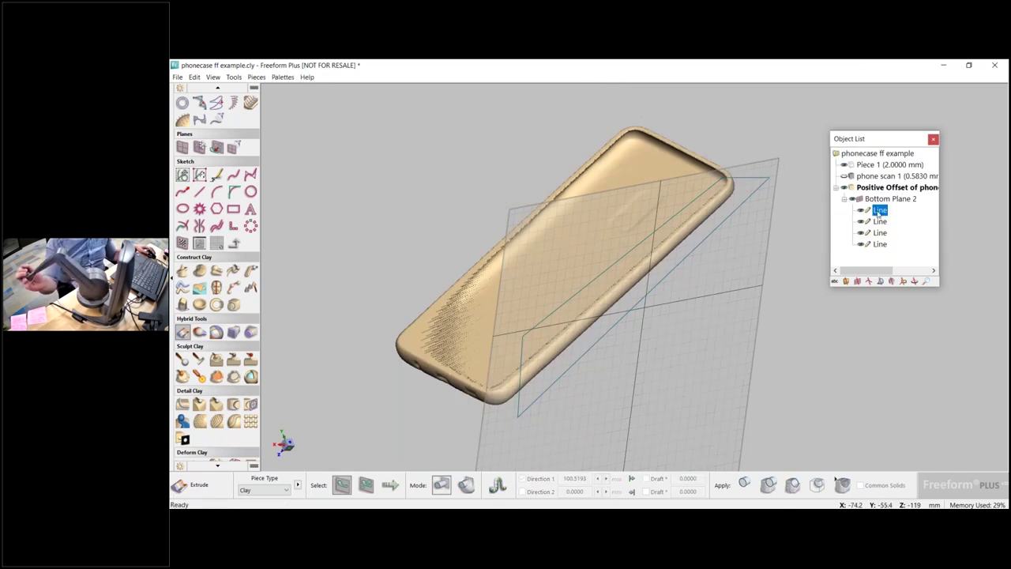
{"action": "right_click", "coordinate": [878, 214]}
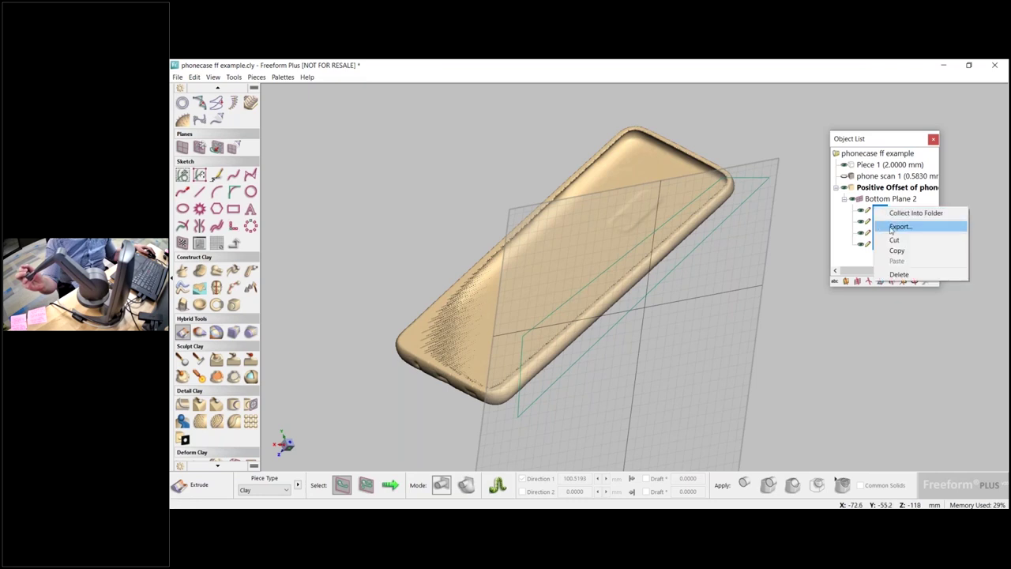
{"action": "left_click", "coordinate": [733, 218]}
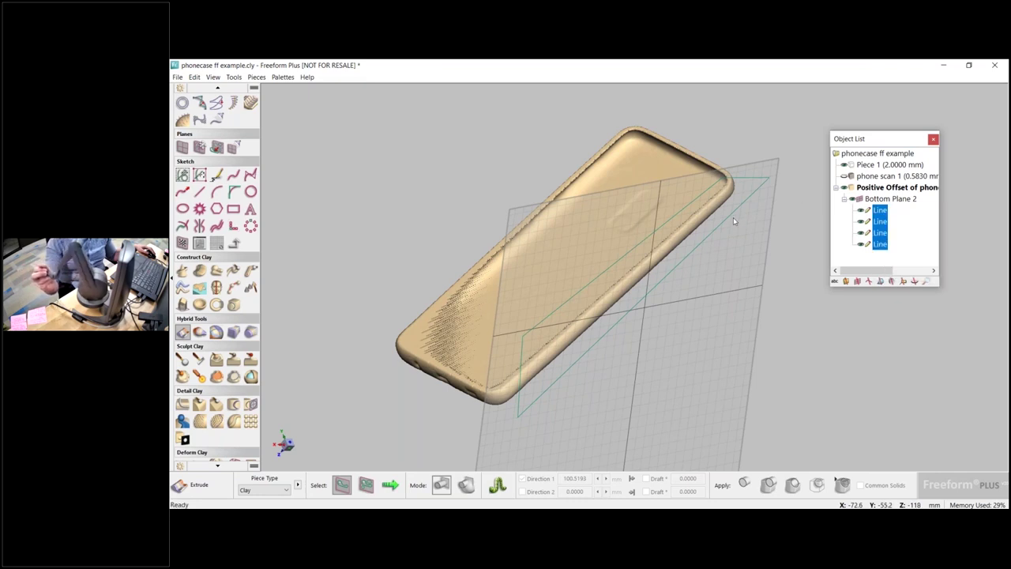
{"action": "left_click", "coordinate": [657, 281]}
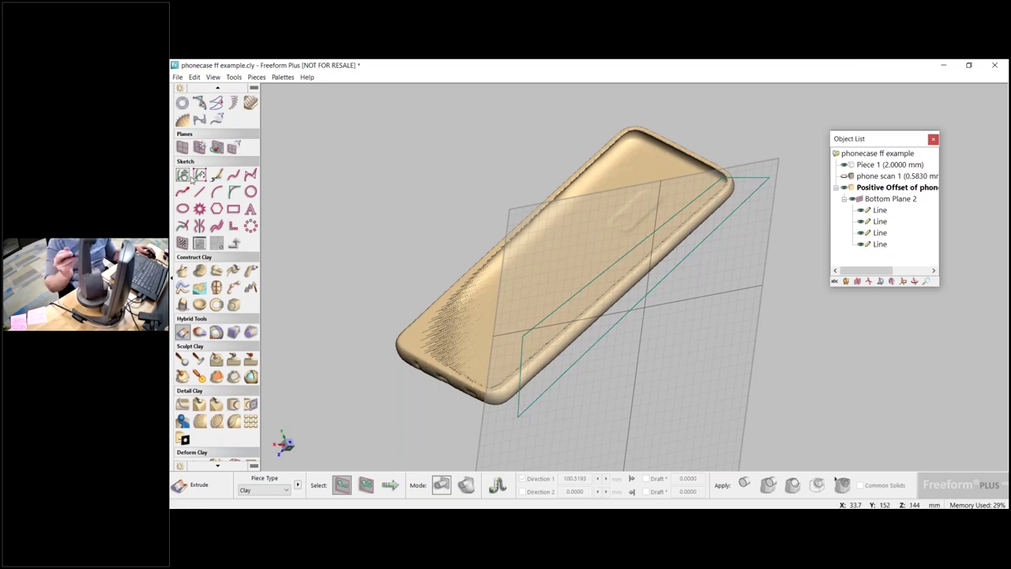
Edit the sketch on Bottom Plane 2 and move the long line about 4 mm in X into the case body
{"action": "left_click", "coordinate": [182, 173]}
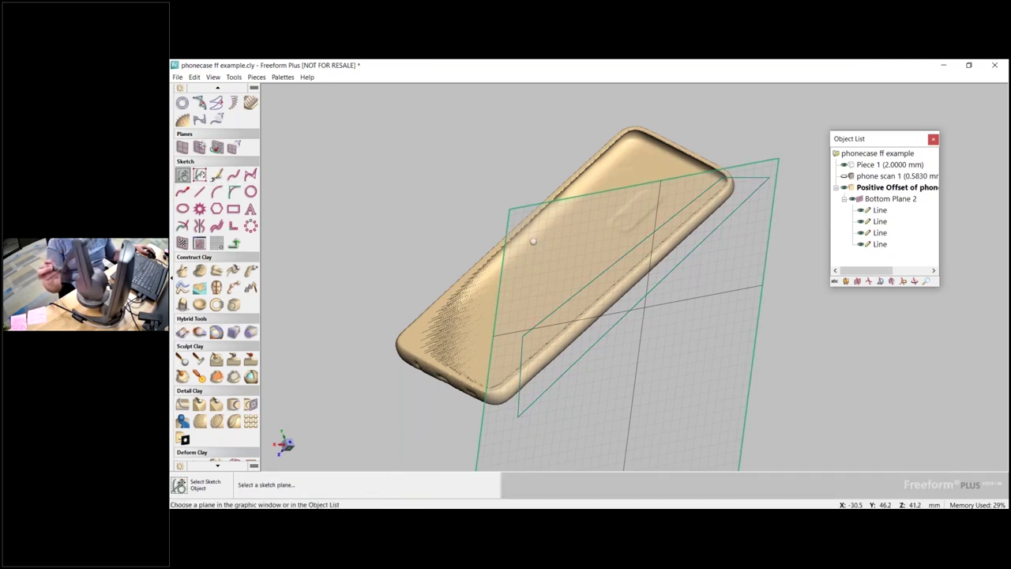
{"action": "left_click", "coordinate": [602, 269]}
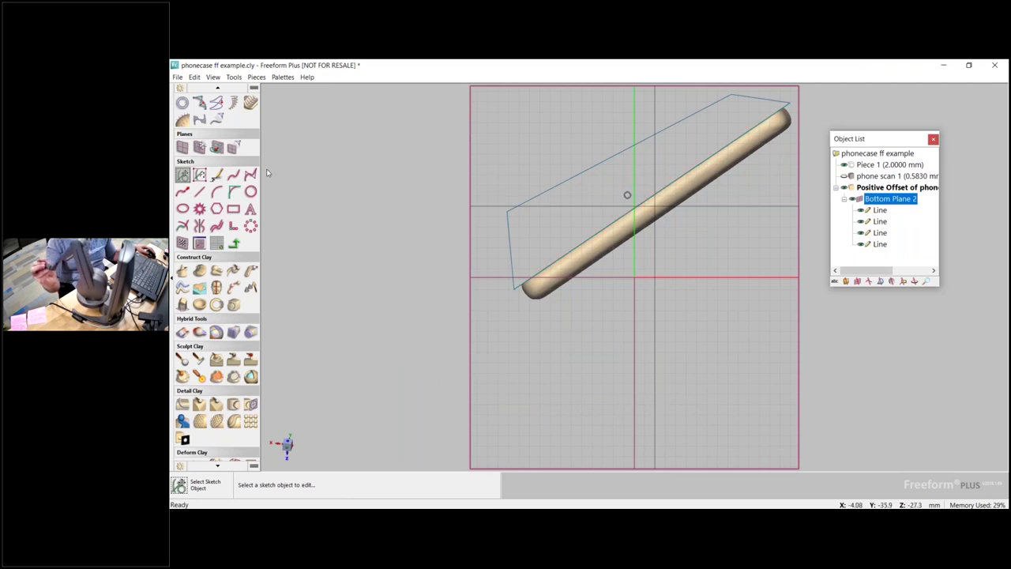
{"action": "left_click", "coordinate": [604, 229]}
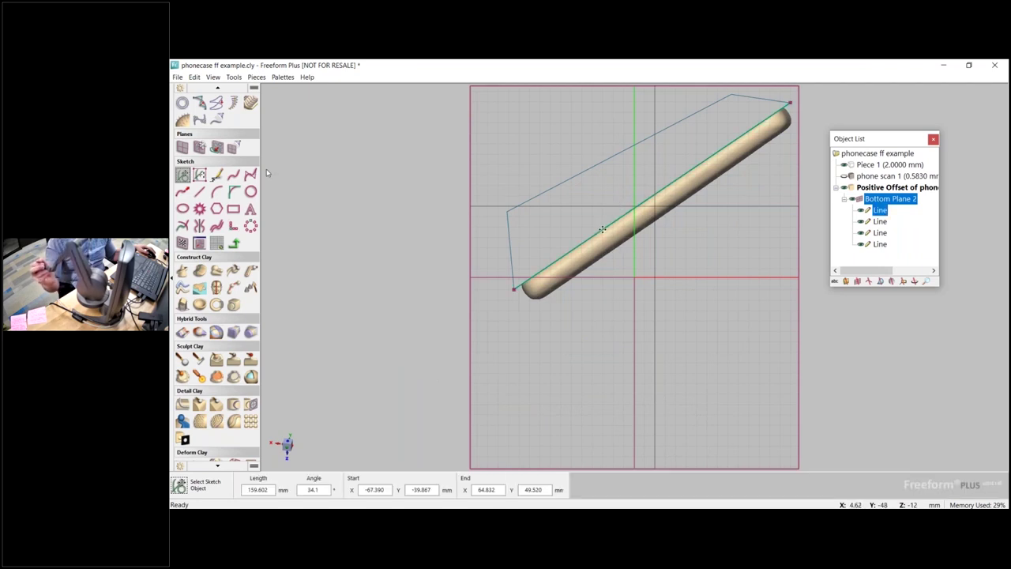
{"action": "left_click_drag", "start_coordinate": [606, 228], "coordinate": [614, 227]}
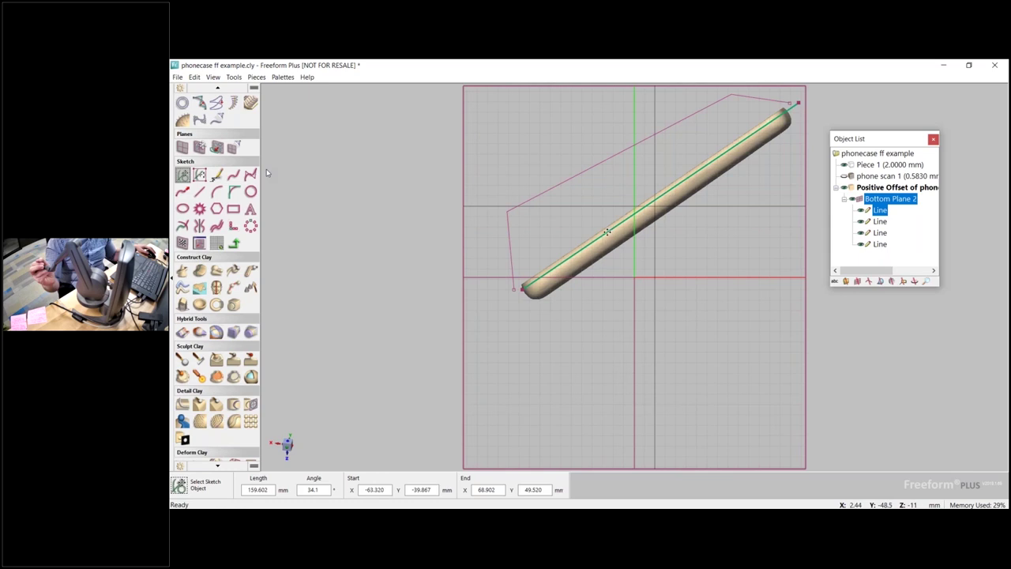
Close the profile on Bottom Plane 2 with about 4.07 mm horizontal lines joining the moved long line to both neighbouring ends
{"action": "left_click", "coordinate": [514, 287]}
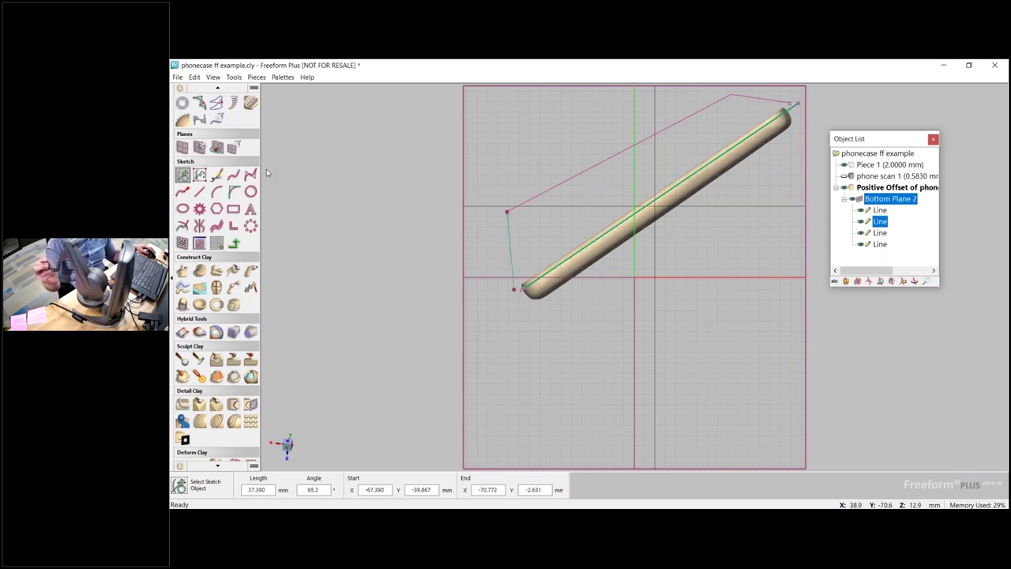
{"action": "left_click", "coordinate": [513, 287]}
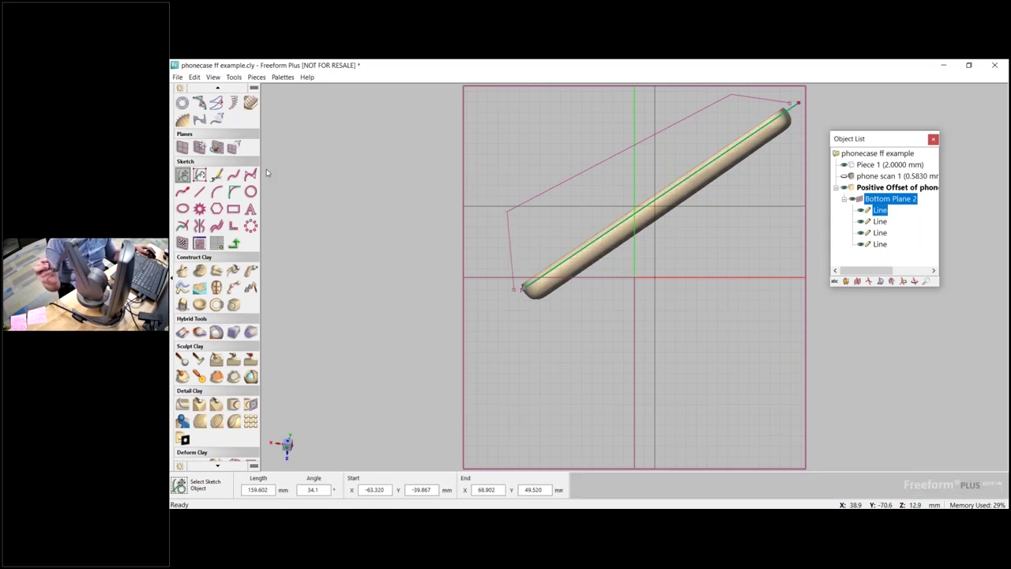
{"action": "left_click", "coordinate": [513, 288]}
{"action": "left_click", "coordinate": [199, 191]}
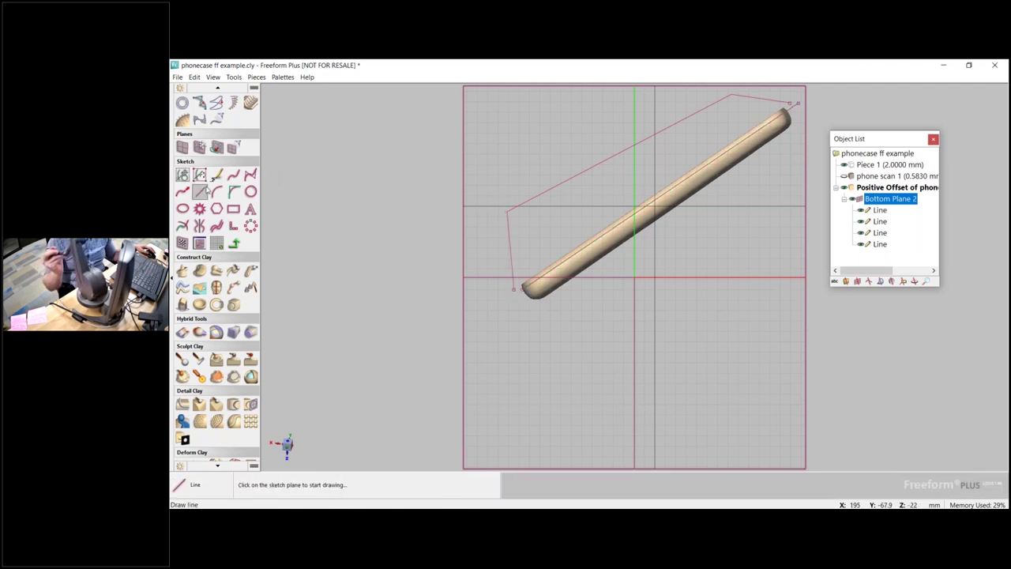
{"action": "left_click", "coordinate": [514, 288]}
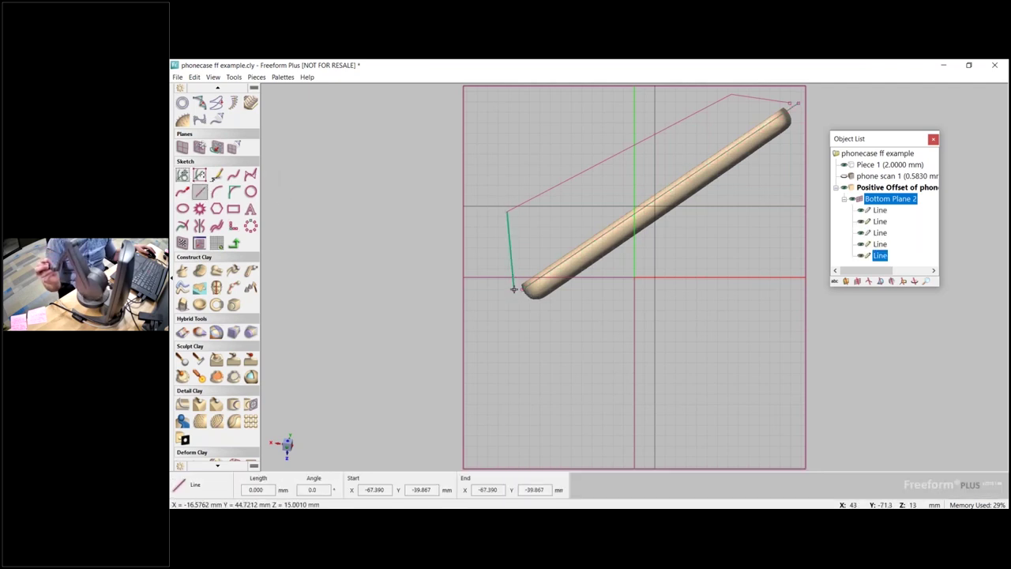
{"action": "left_click", "coordinate": [792, 103]}
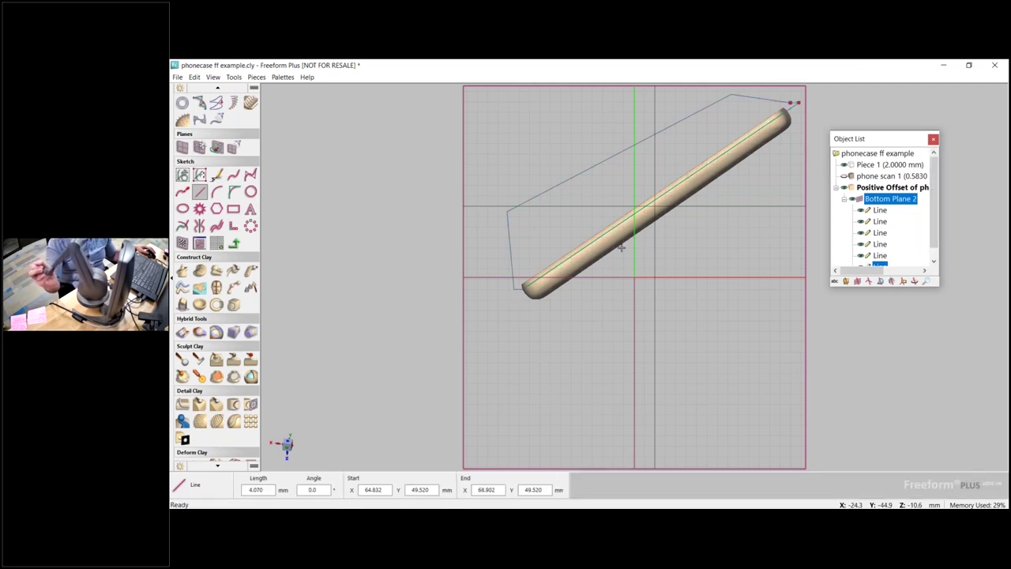
Extrude the updated closed profile 100.5193 mm across the case and cut it from the clay
{"action": "left_click", "coordinate": [183, 332]}
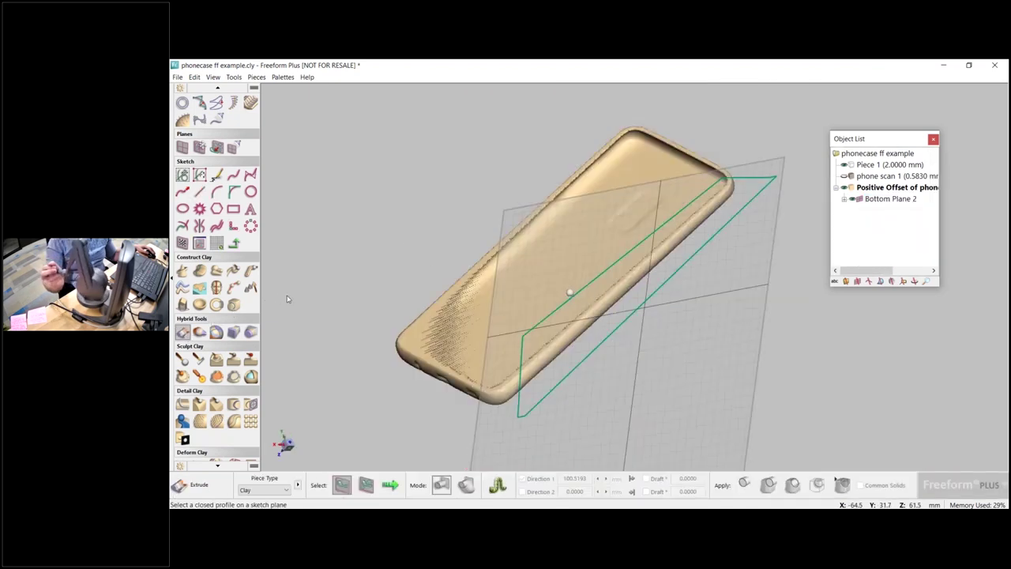
{"action": "left_click", "coordinate": [543, 346]}
{"action": "left_click", "coordinate": [395, 481]}
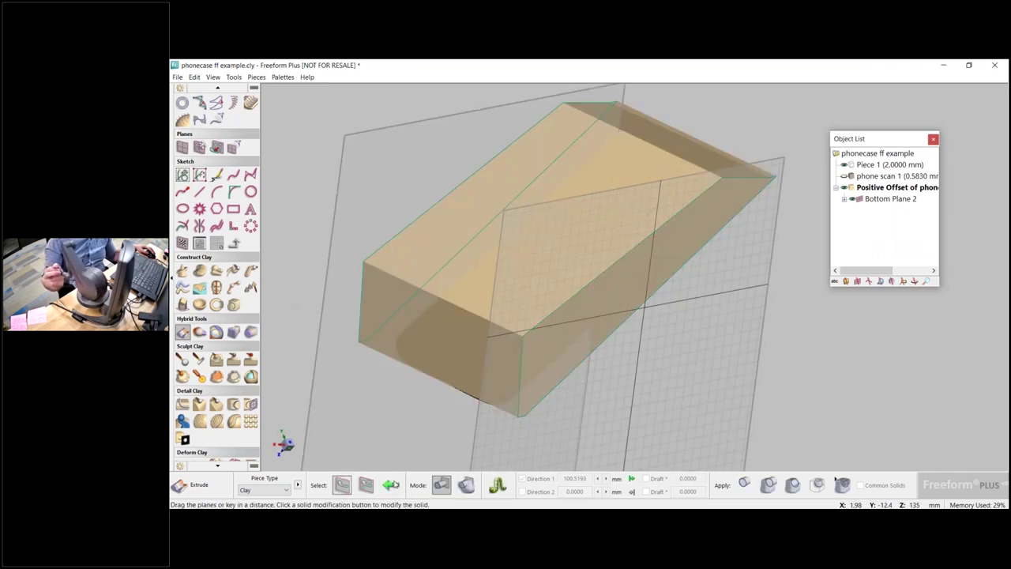
{"action": "left_click", "coordinate": [791, 486]}
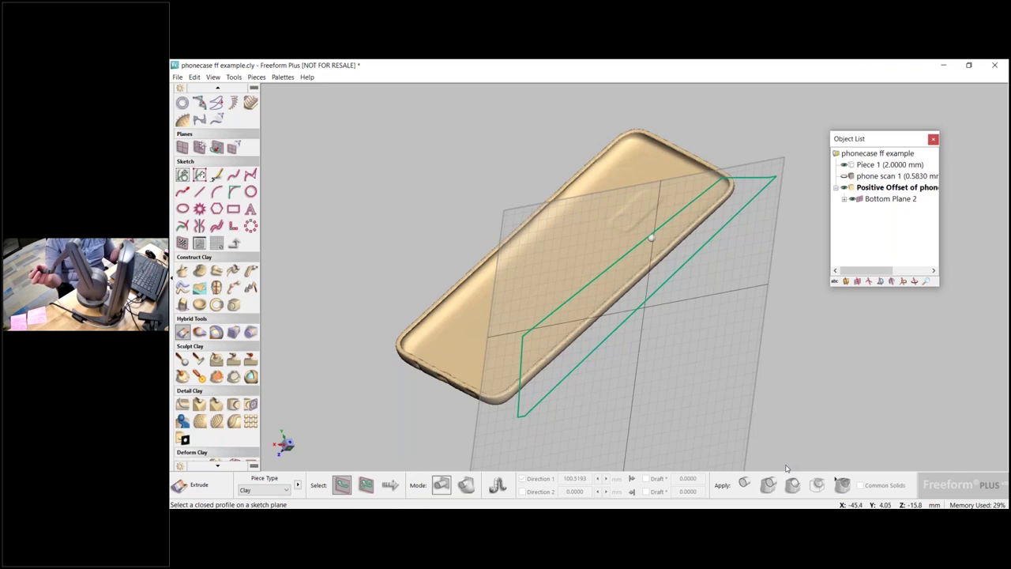
Smooth all of the case's clay with Smooth Area and hide Bottom Plane 2
{"action": "left_click", "coordinate": [217, 377]}
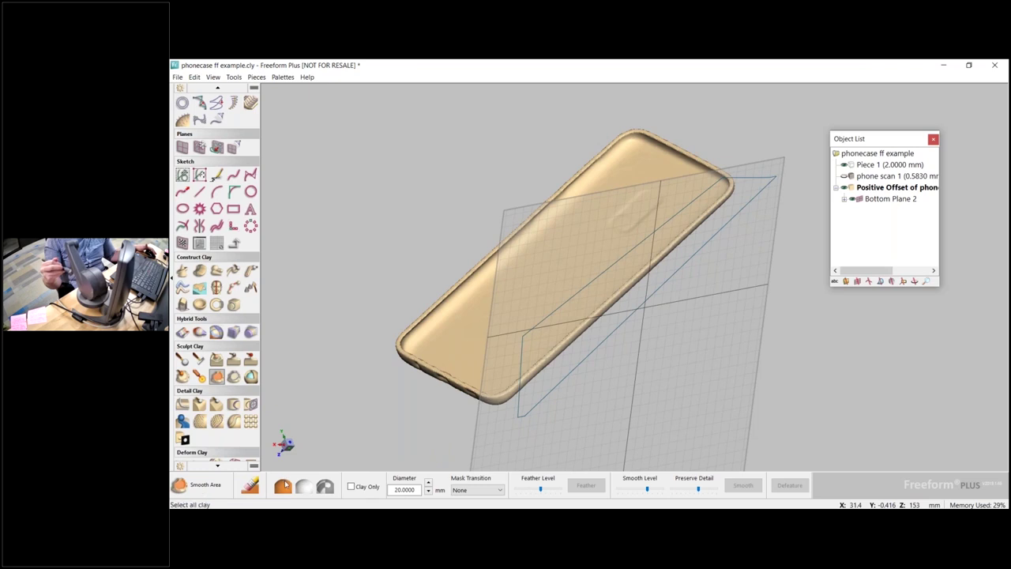
{"action": "left_click", "coordinate": [283, 486]}
{"action": "left_click", "coordinate": [743, 485]}
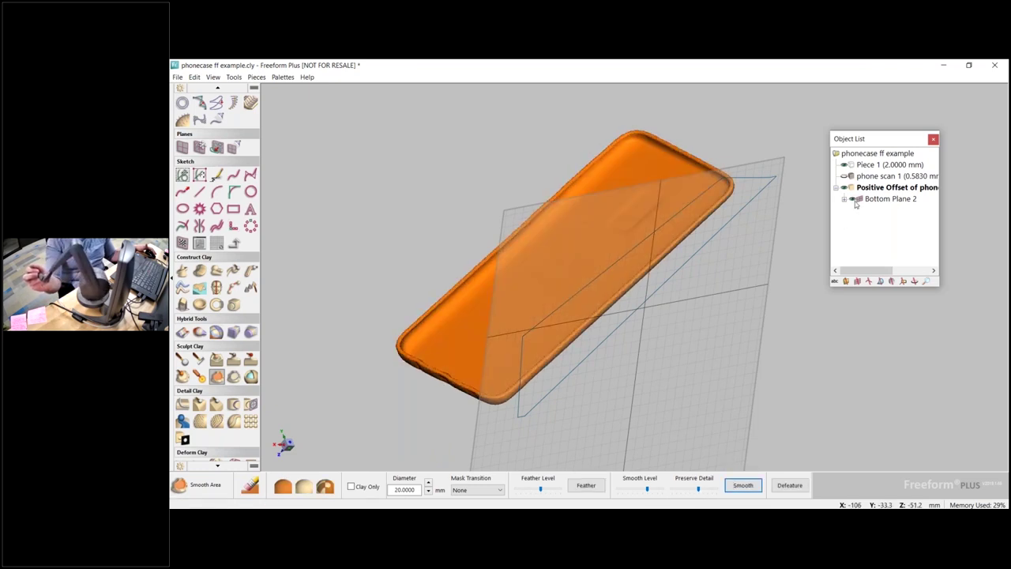
{"action": "left_click", "coordinate": [854, 200]}
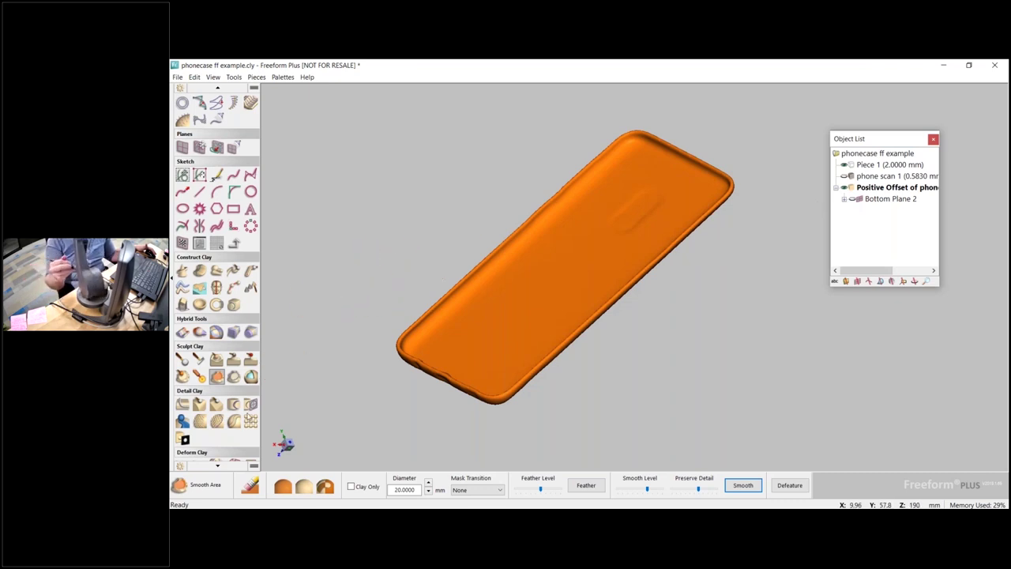
Carve an opening through the port recess in the case's short end wall, using a softer clay hardness
{"action": "left_click", "coordinate": [183, 360]}
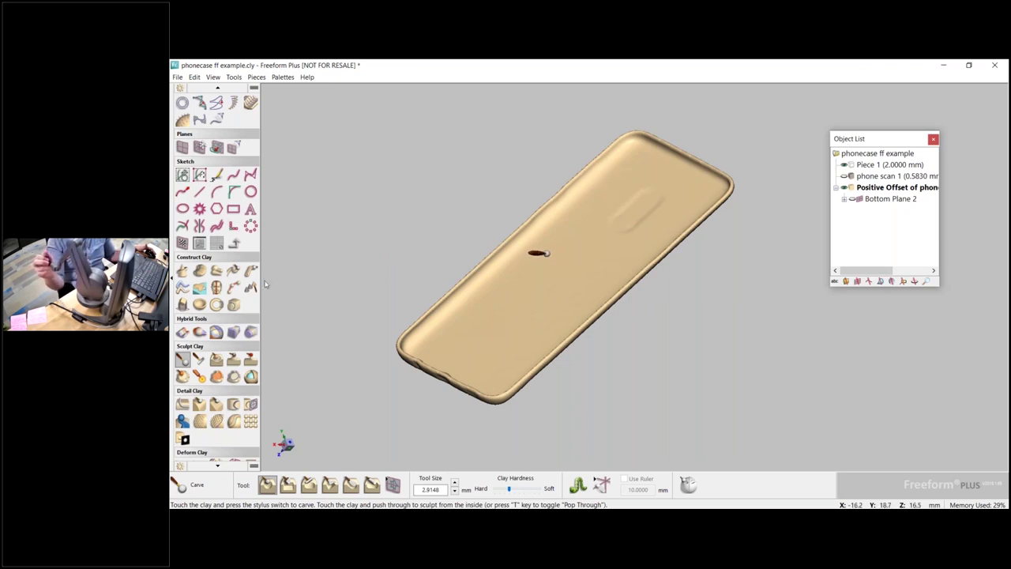
{"action": "middle_click_drag", "start_coordinate": [342, 226], "coordinate": [453, 118]}
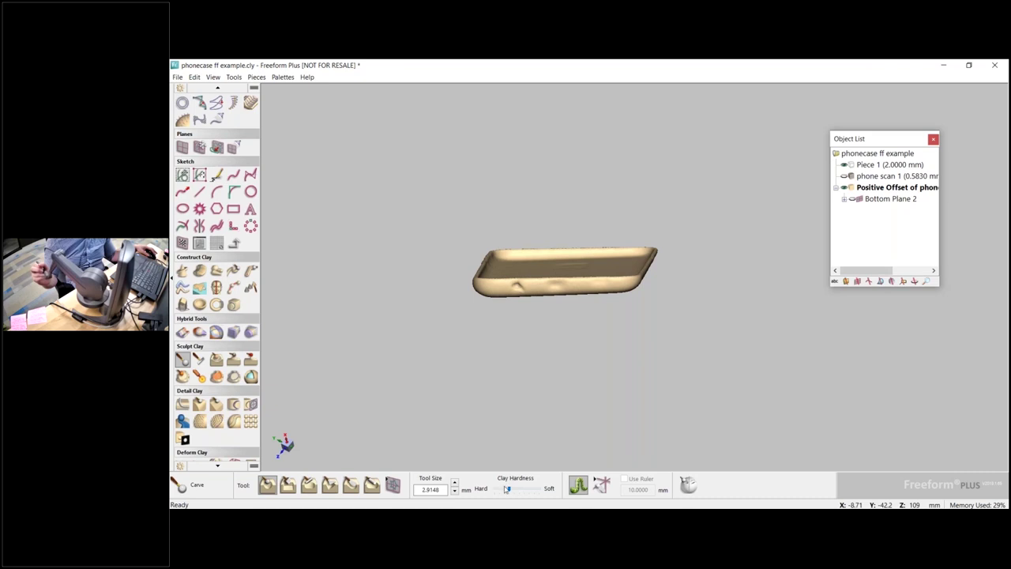
{"action": "left_click_drag", "start_coordinate": [507, 489], "coordinate": [529, 489]}
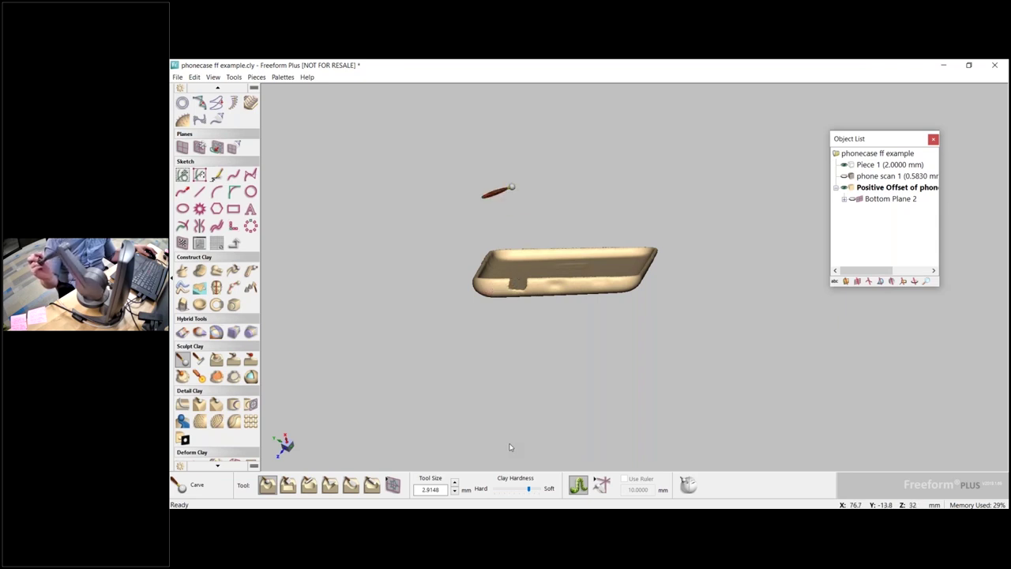
{"action": "middle_click_drag", "start_coordinate": [496, 346], "coordinate": [402, 468]}
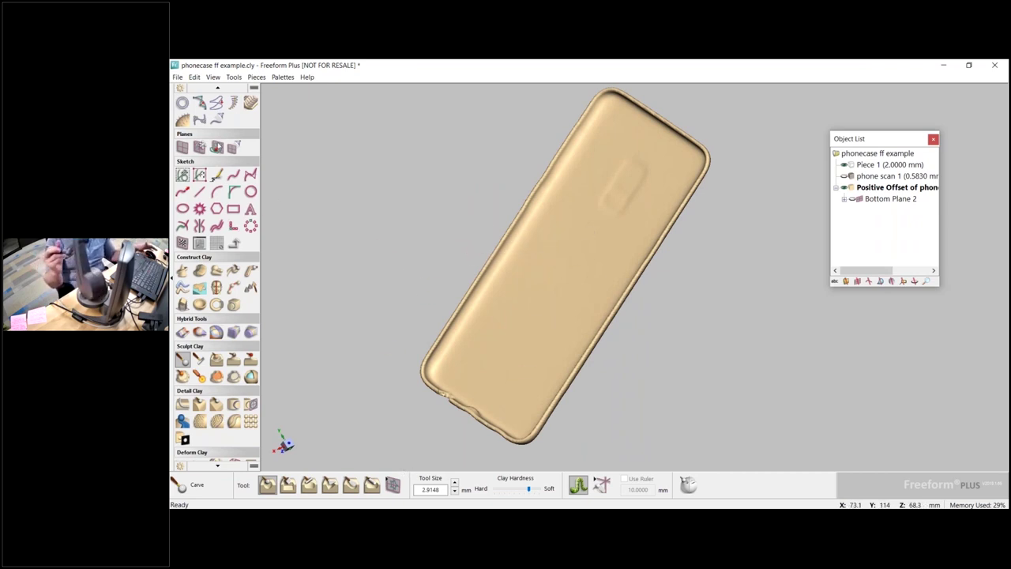
Draw an open spiral curve about 200 mm long on the case's inner back face
{"action": "left_click", "coordinate": [224, 90]}
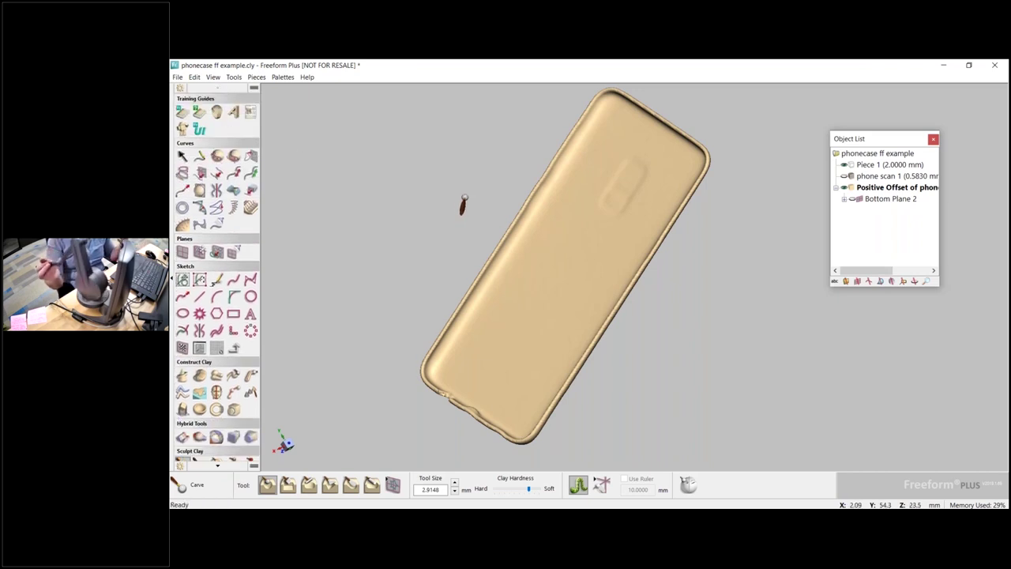
{"action": "left_click", "coordinate": [200, 156]}
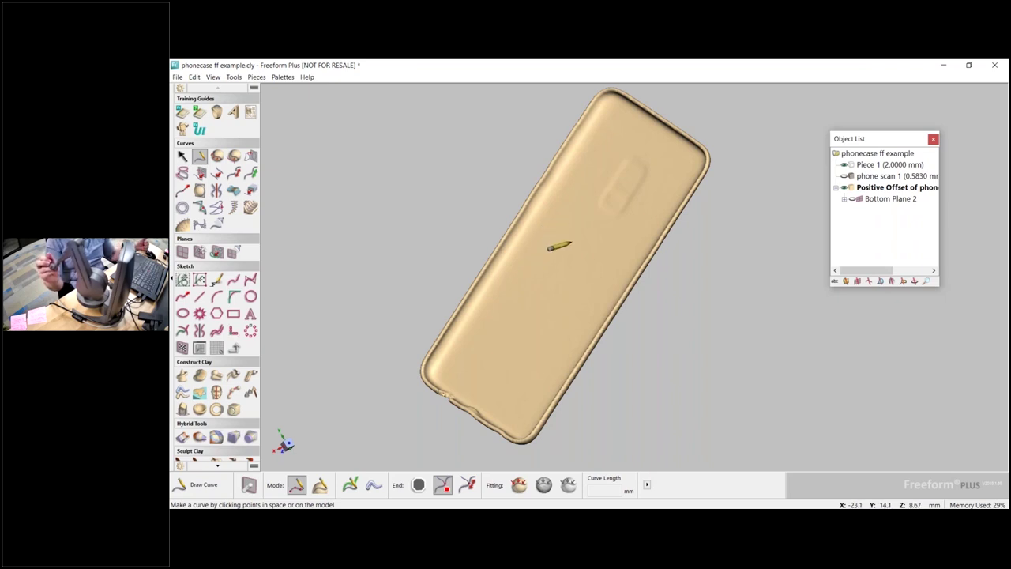
{"action": "left_click", "coordinate": [592, 253]}
{"action": "left_click", "coordinate": [540, 244]}
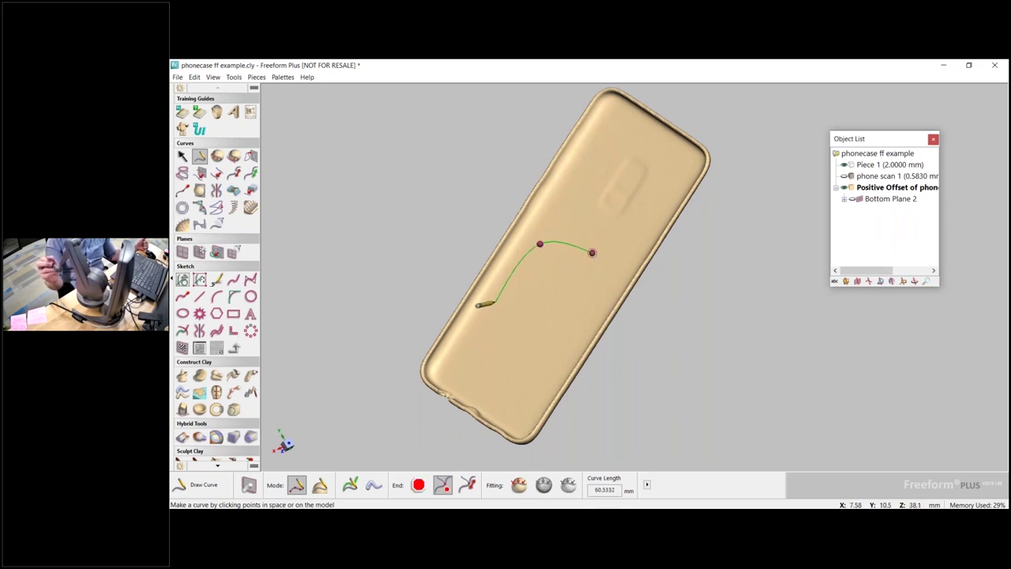
{"action": "left_click", "coordinate": [495, 302]}
{"action": "left_click", "coordinate": [475, 362]}
{"action": "left_click", "coordinate": [523, 368]}
{"action": "left_click", "coordinate": [567, 315]}
{"action": "left_click", "coordinate": [551, 280]}
{"action": "left_click", "coordinate": [515, 309]}
{"action": "left_click", "coordinate": [516, 329]}
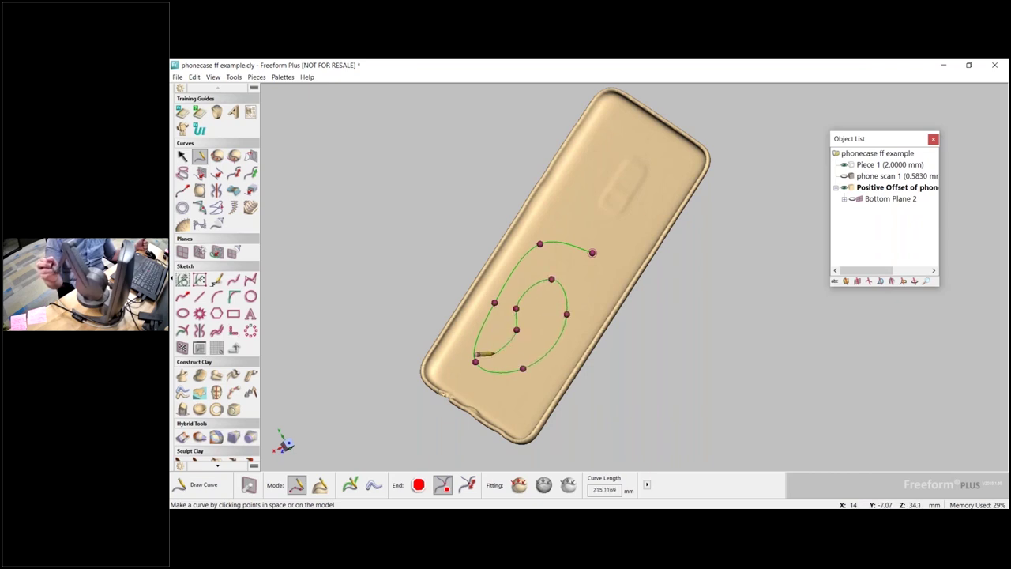
{"action": "left_click", "coordinate": [419, 485]}
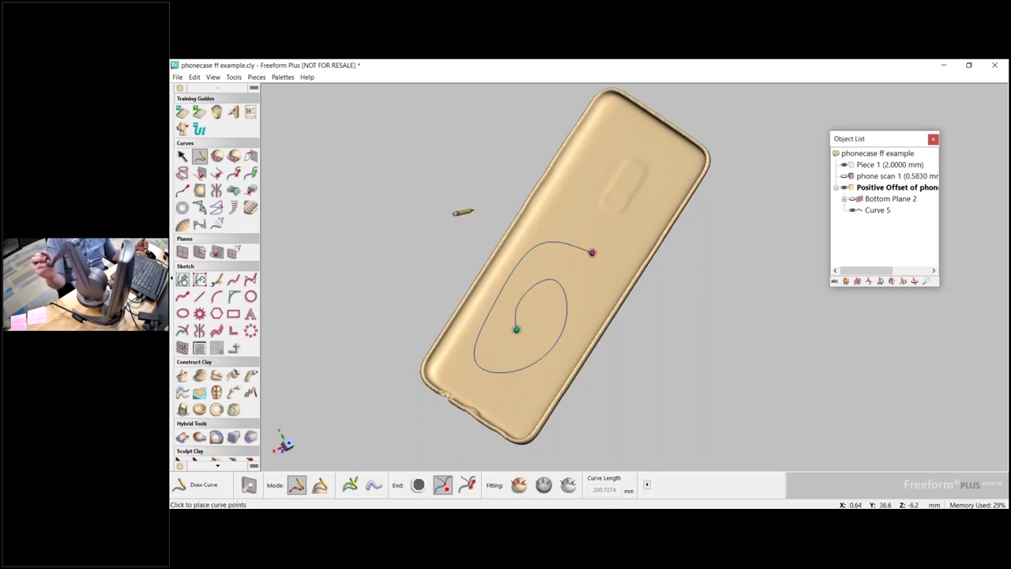
Build a circular-profile Ridge along the spiral curve and set its thickness to 12.903 mm
{"action": "left_click", "coordinate": [217, 465]}
{"action": "left_click", "coordinate": [217, 465]}
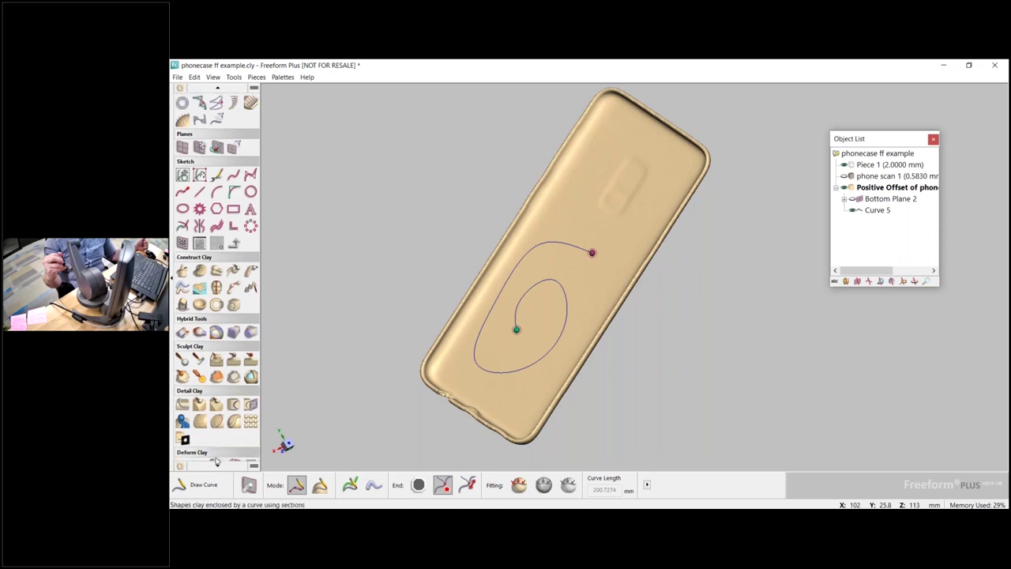
{"action": "left_click", "coordinate": [182, 406]}
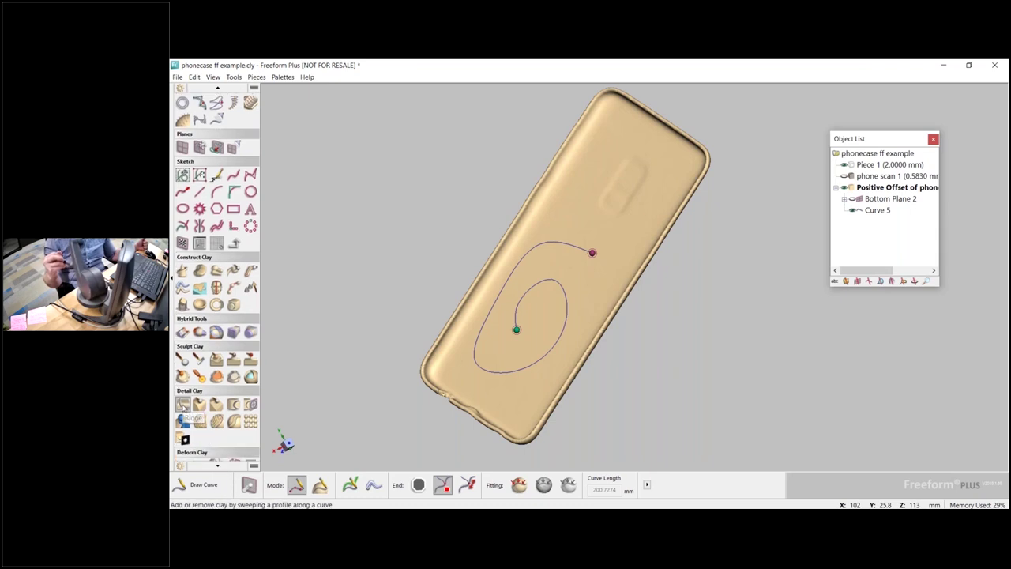
{"action": "left_click_drag", "start_coordinate": [572, 246], "coordinate": [569, 208]}
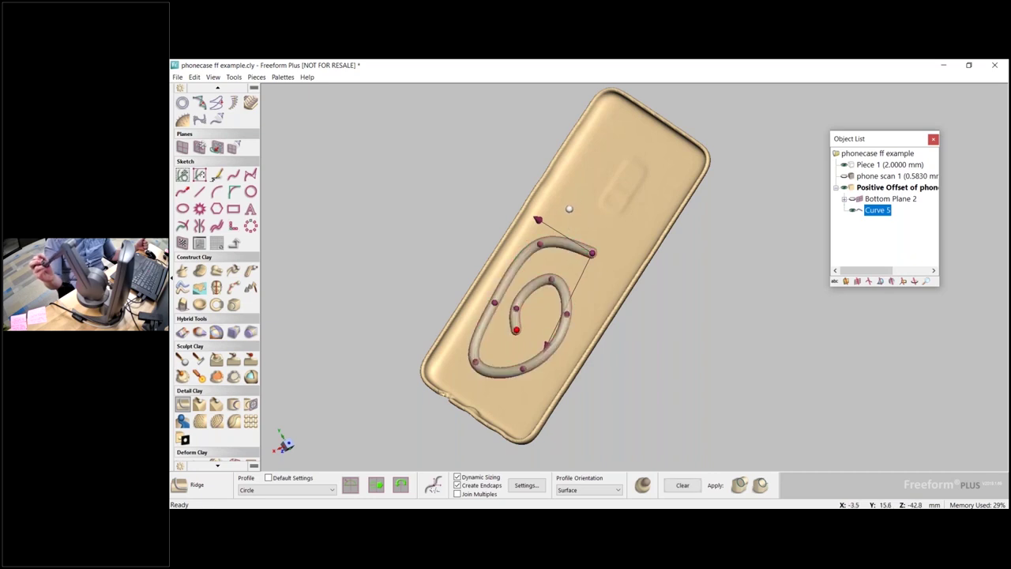
{"action": "left_click", "coordinate": [526, 485]}
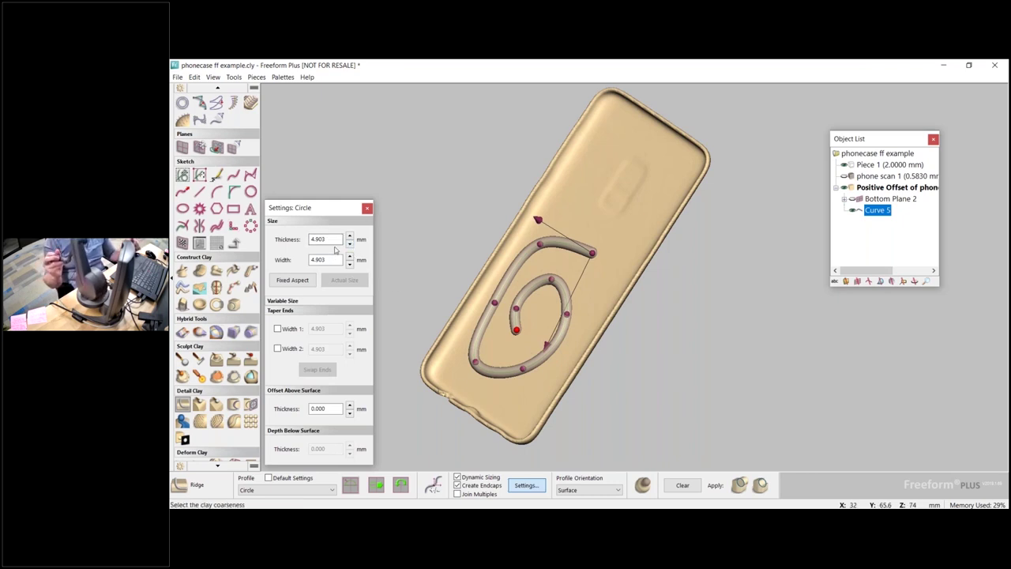
{"action": "left_click", "coordinate": [349, 236]}
{"action": "left_click", "coordinate": [349, 237]}
{"action": "left_click", "coordinate": [349, 237]}
{"action": "left_click", "coordinate": [349, 237]}
{"action": "left_click", "coordinate": [349, 236]}
{"action": "left_click", "coordinate": [349, 237]}
{"action": "left_click", "coordinate": [349, 237]}
{"action": "left_click", "coordinate": [349, 236]}
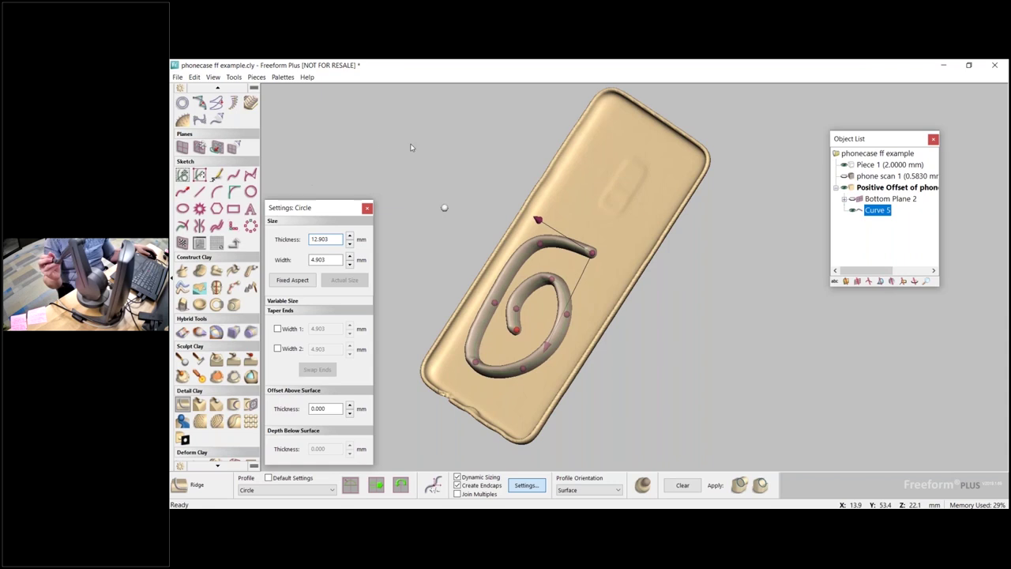
Cut the spiral ridge through the case's back and close its size settings
{"action": "middle_click_drag", "start_coordinate": [391, 164], "coordinate": [663, 348]}
{"action": "left_click", "coordinate": [761, 487]}
{"action": "right_click_drag", "start_coordinate": [666, 343], "coordinate": [529, 326]}
{"action": "middle_click_drag", "start_coordinate": [530, 326], "coordinate": [514, 321]}
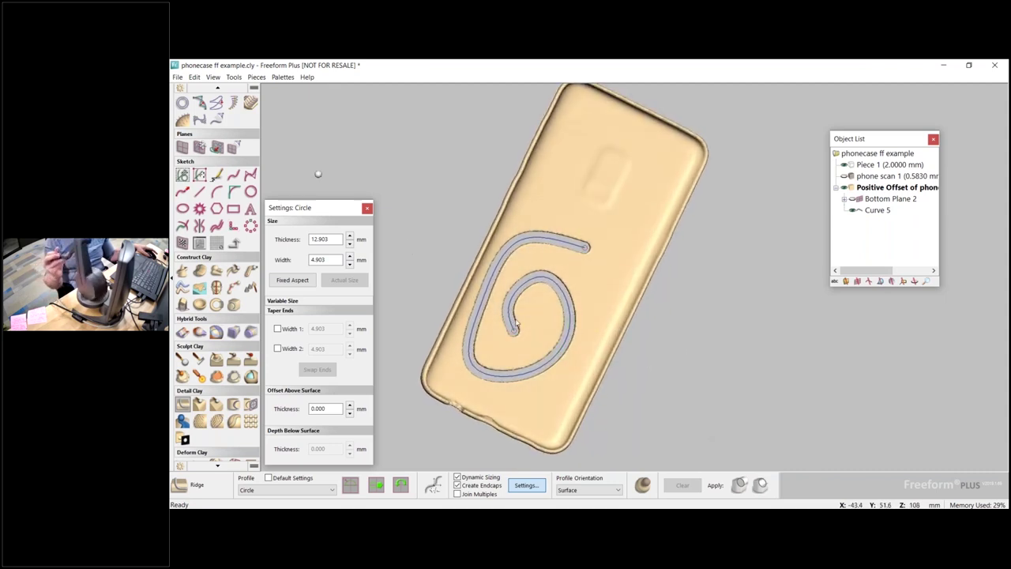
{"action": "left_click", "coordinate": [367, 209]}
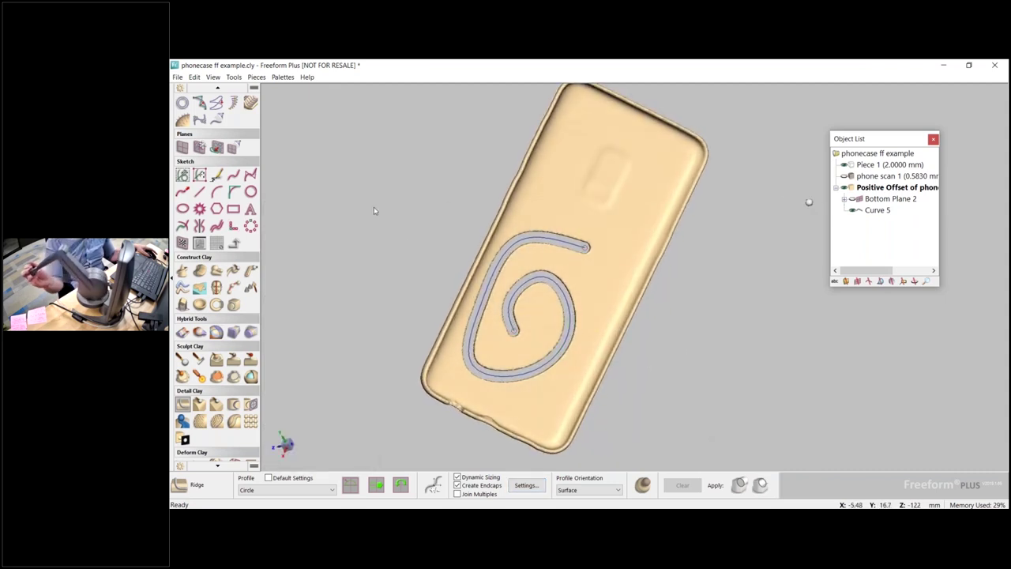
Hide the spiral curve and bring up the offset piece's available operations, then dismiss them
{"action": "left_click", "coordinate": [853, 210]}
{"action": "right_click", "coordinate": [858, 190]}
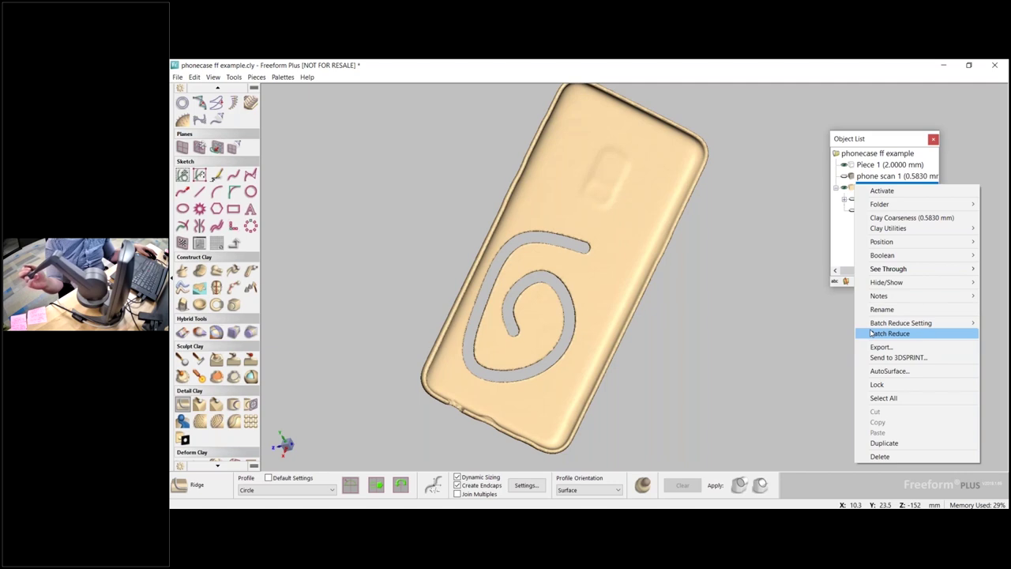
{"action": "left_click", "coordinate": [762, 255]}
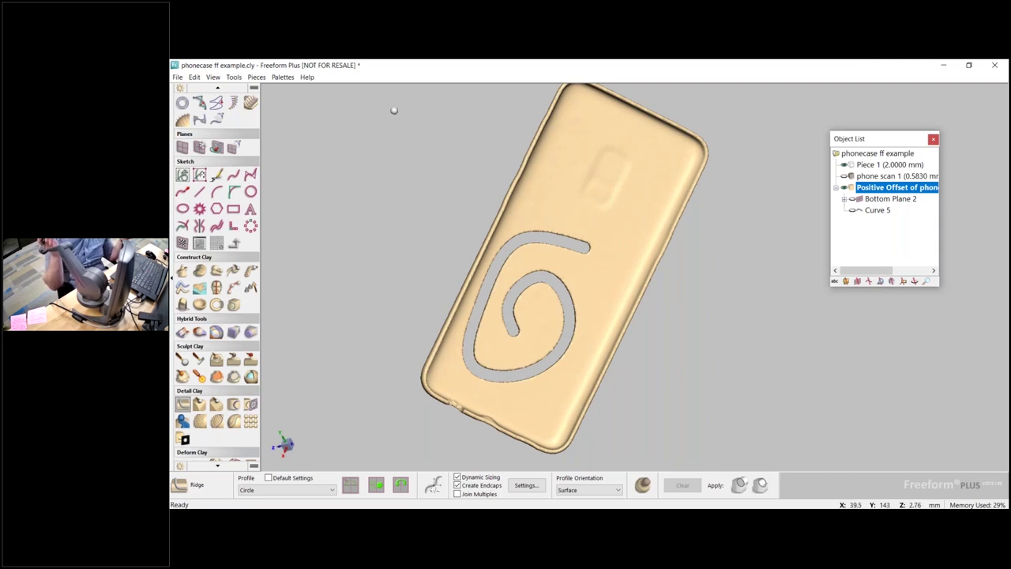
Undo the spiral cut in the case's back and switch to the presentation, advancing to the Back to Printing slide
{"action": "key", "text": "ctrl+z"}
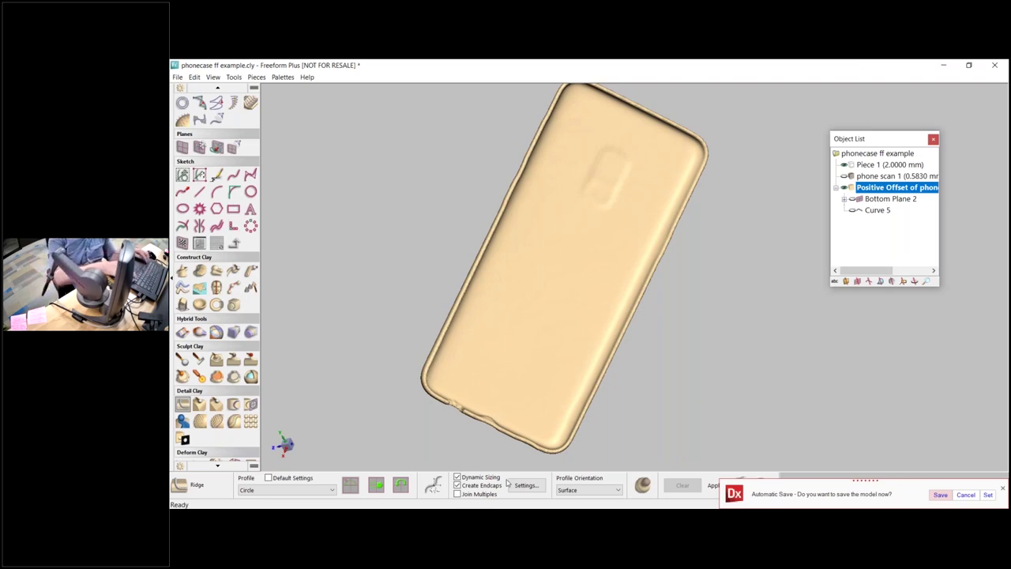
{"action": "key", "text": "alt+Tab"}
{"action": "key", "text": "Right"}
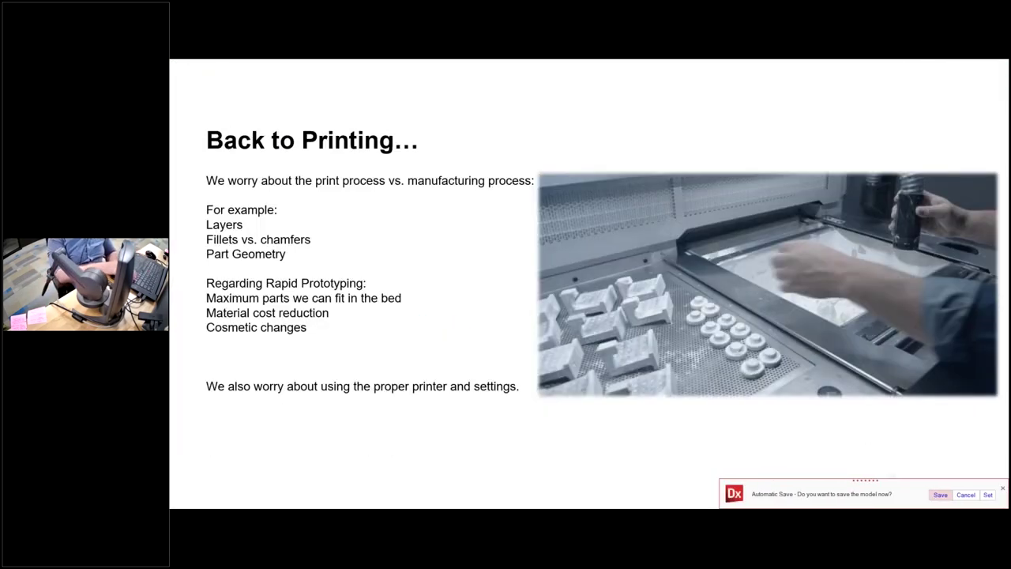